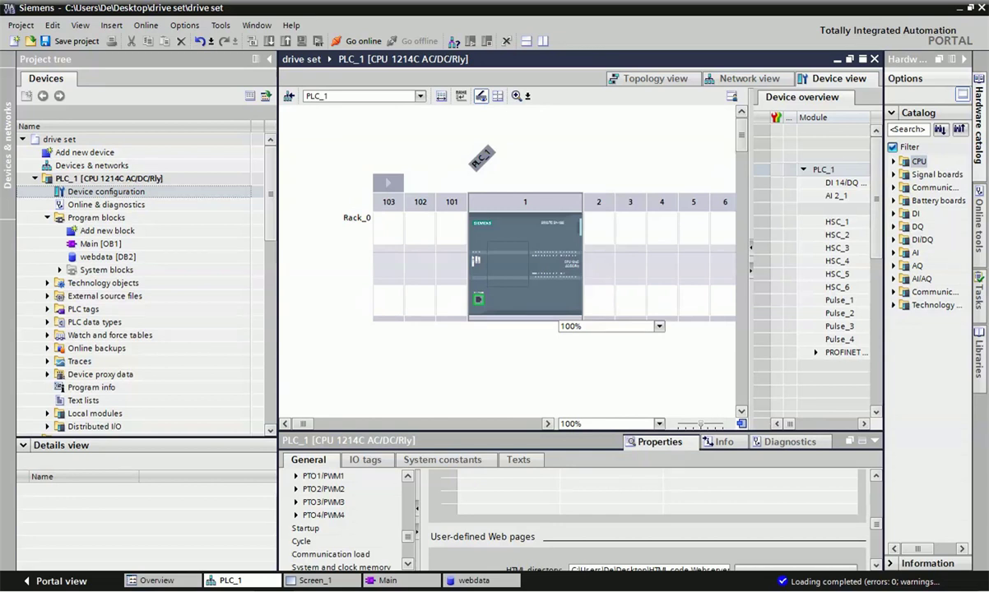
- Select HMI_1 and display the network view of PLC_1, HMI_1 and the G120 drive on PN/IE_1
drag(269, 193, 269, 255)
click(126, 244)
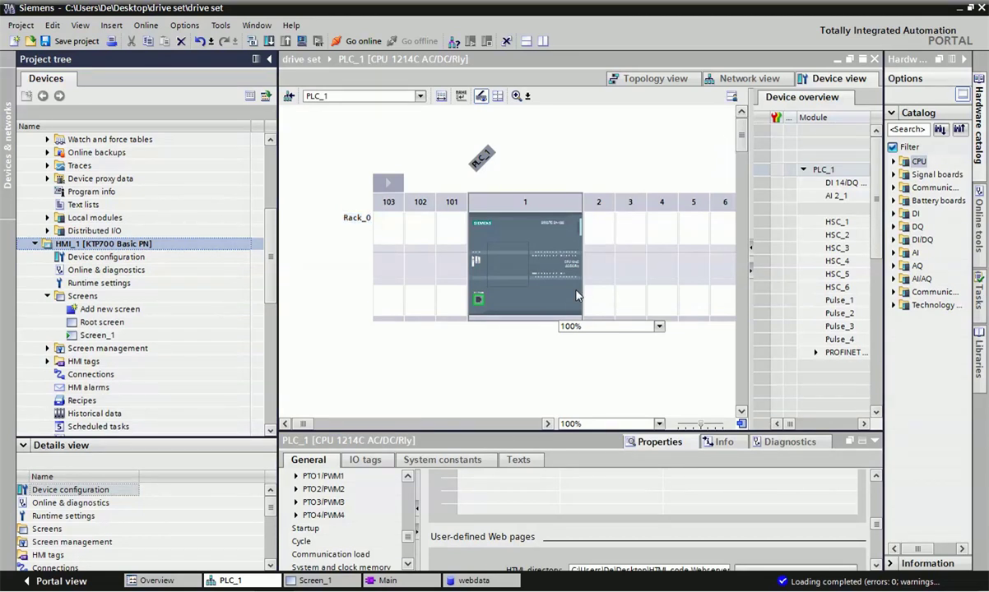
click(591, 246)
click(748, 78)
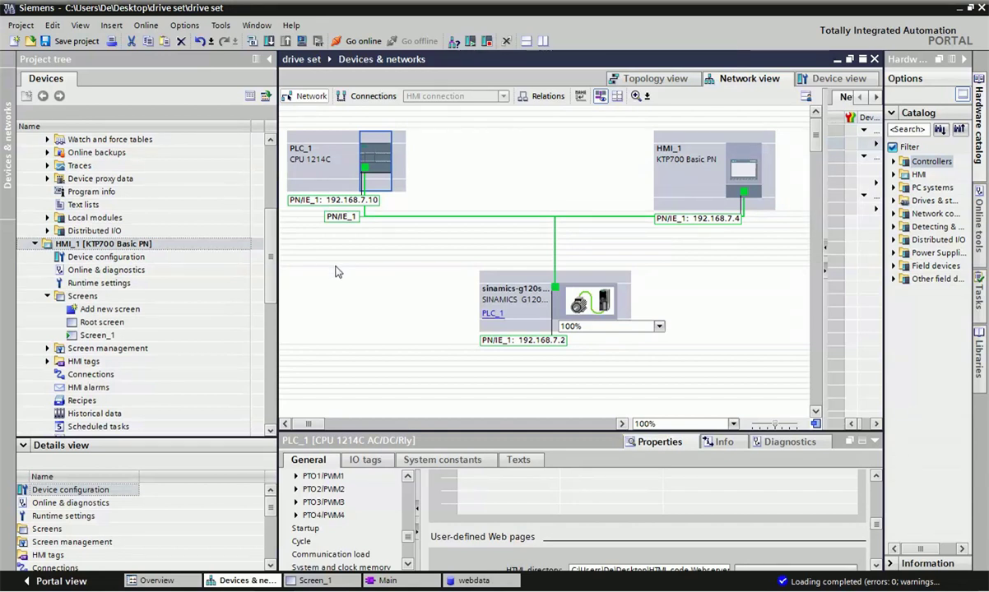
- Check the G120 Standard telegram 1 addresses in Device overview: inputs 68...71, outputs 64...67
click(490, 306)
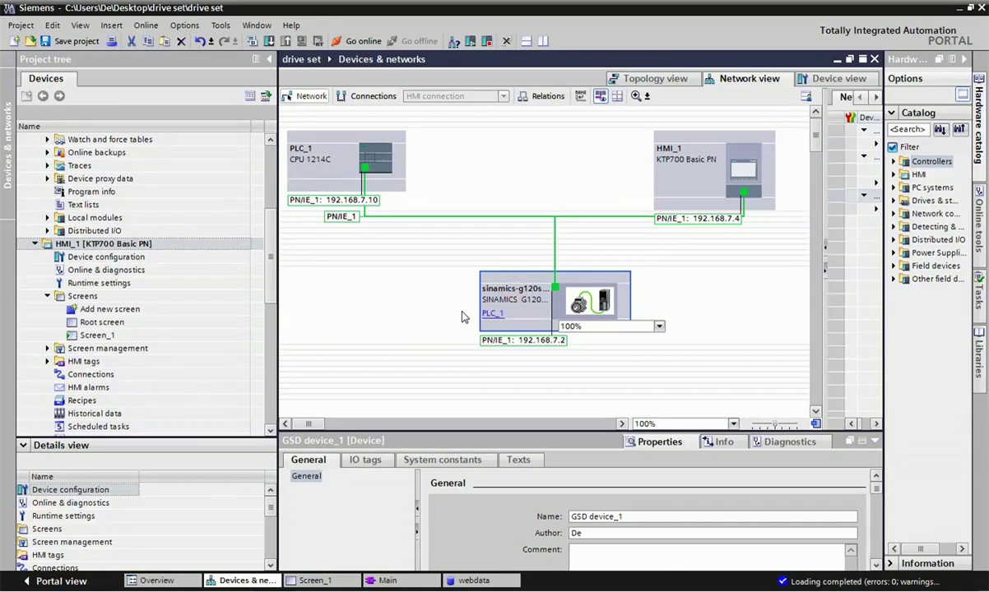
double_click(496, 294)
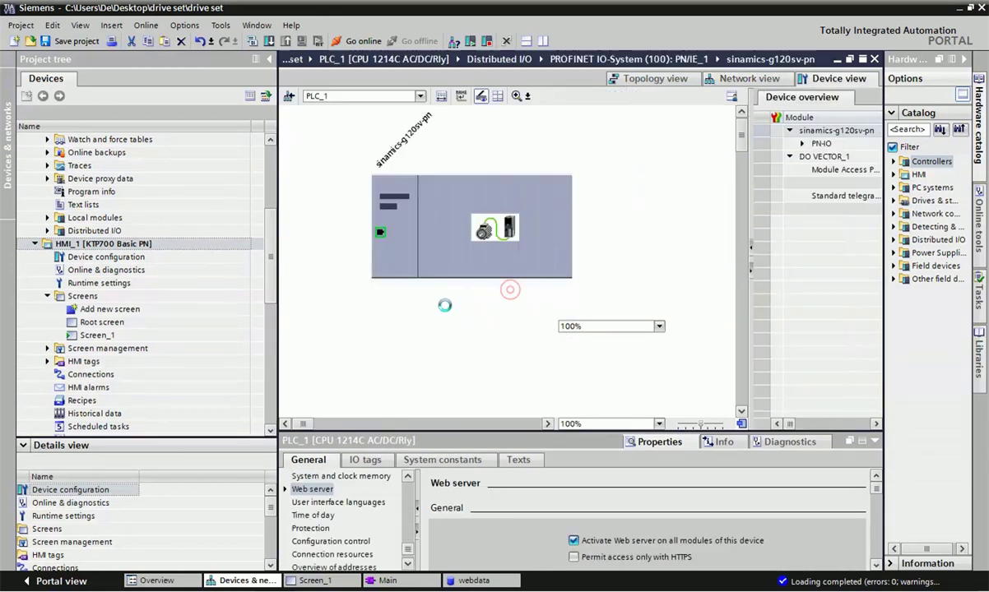
click(461, 252)
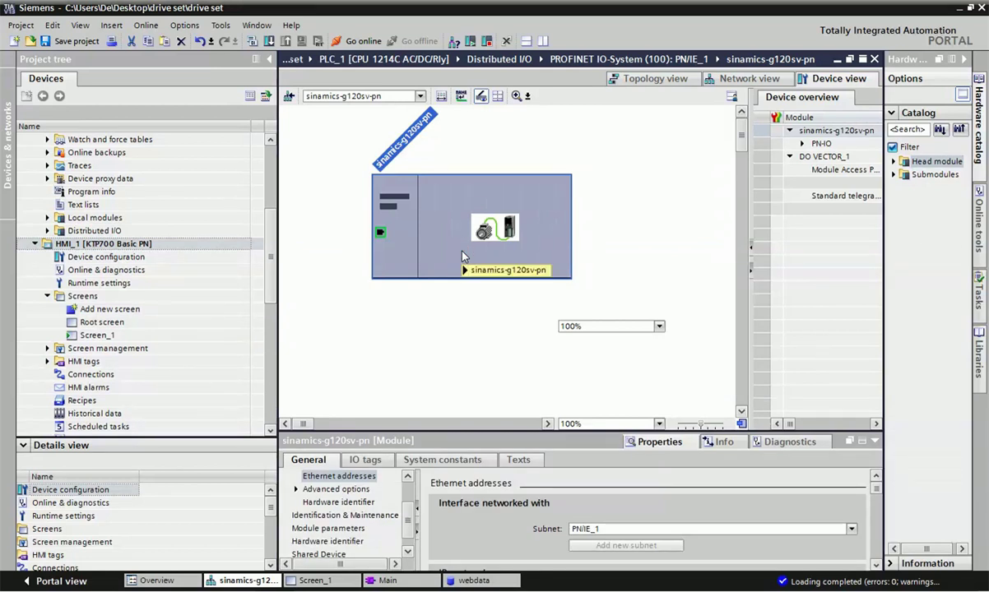
drag(743, 217, 556, 216)
click(636, 196)
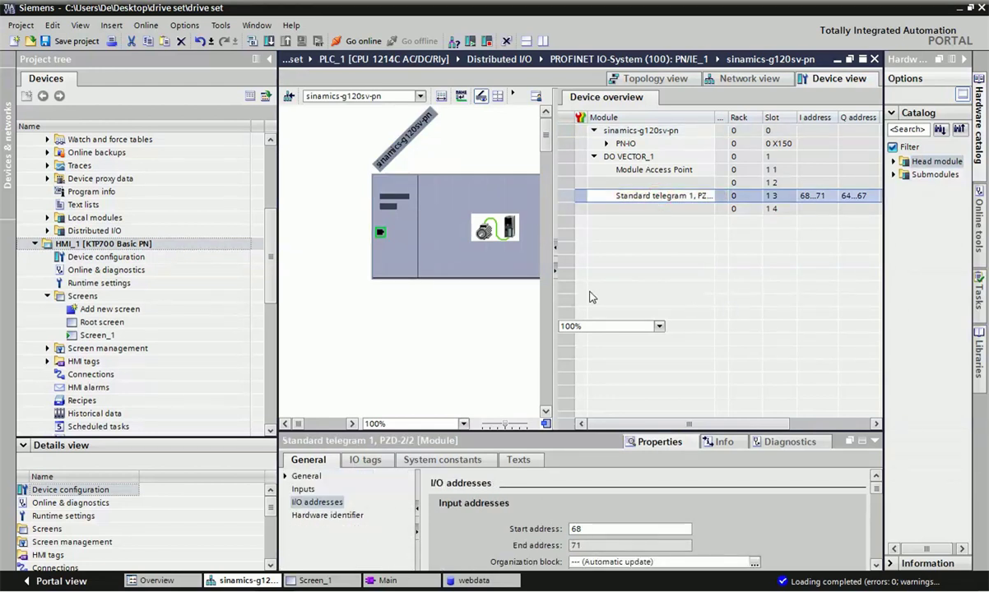
drag(553, 305, 508, 305)
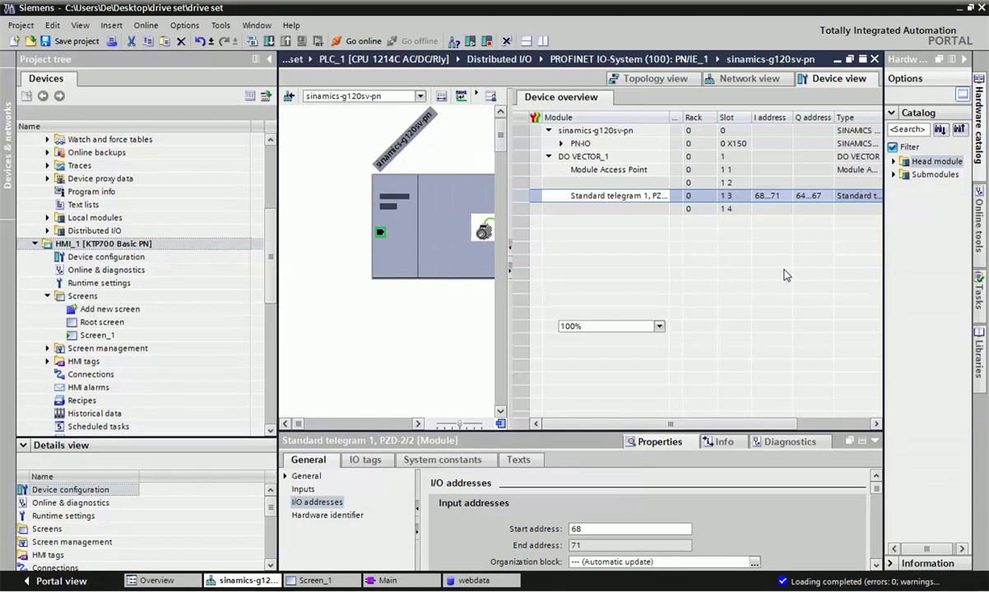
click(777, 195)
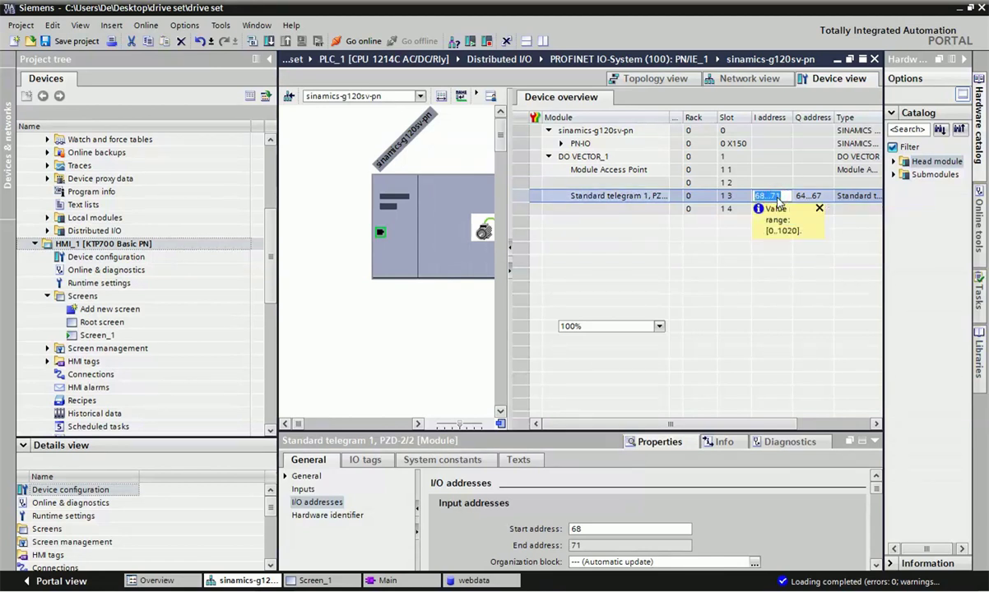
key(Tab)
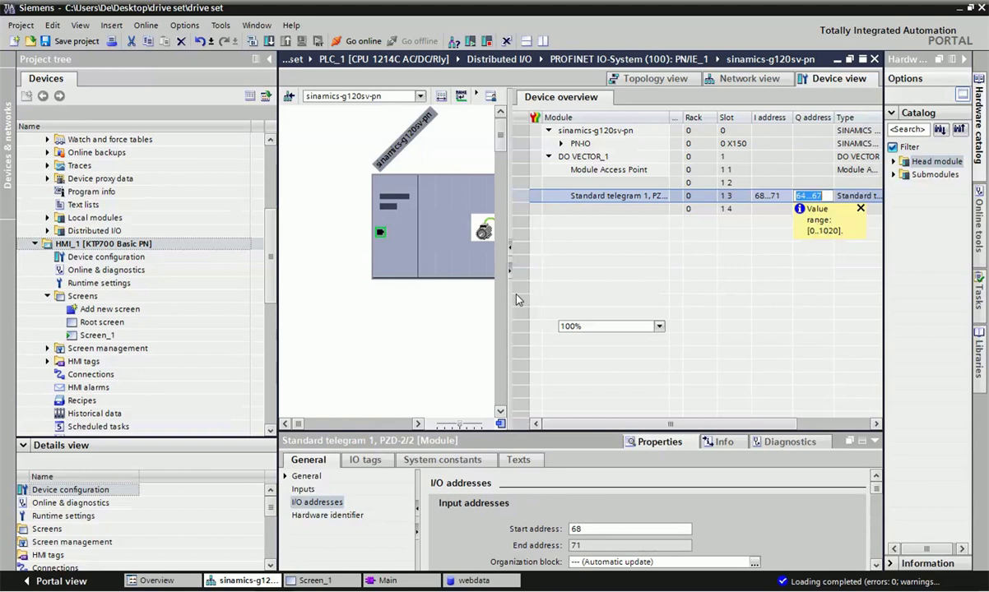
- Shrink the device overview back and reopen PLC_1's device configuration
drag(508, 298, 730, 301)
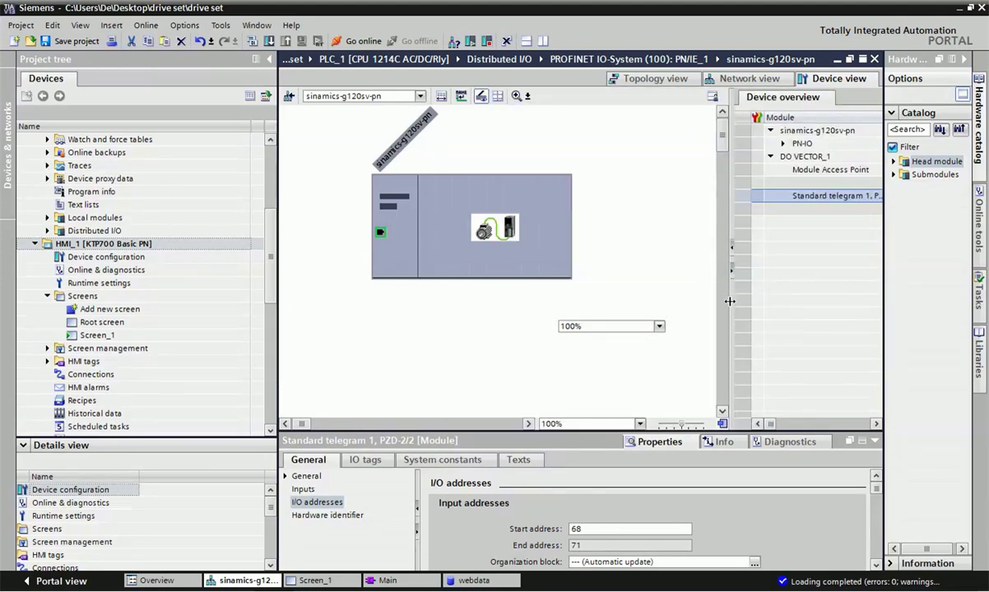
scroll(270, 223, up, 5)
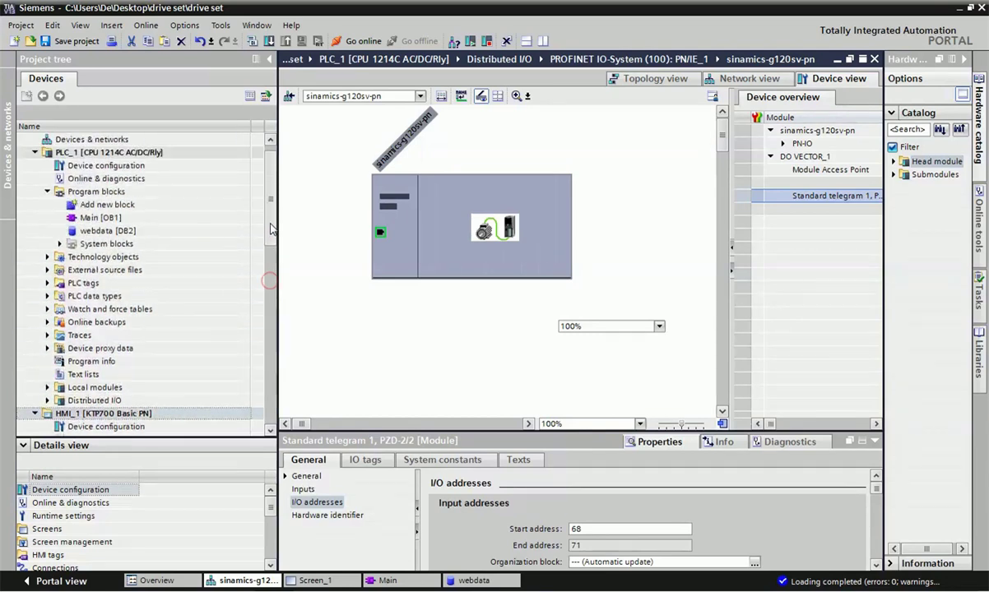
double_click(123, 192)
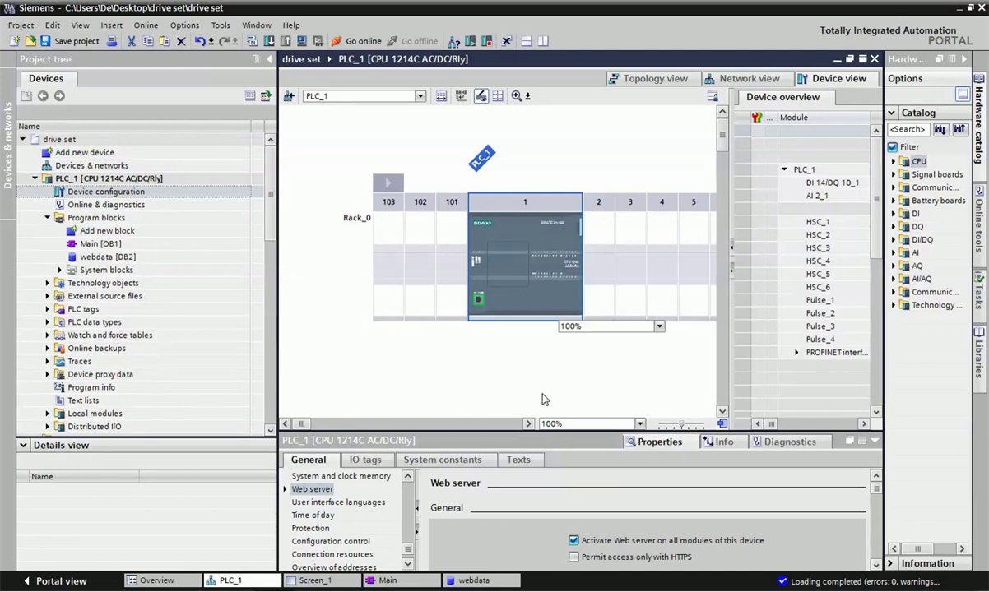
- Show PLC_1's User-defined Web pages properties with motor_-_Copy.htm as the default HTML page
drag(501, 435, 501, 357)
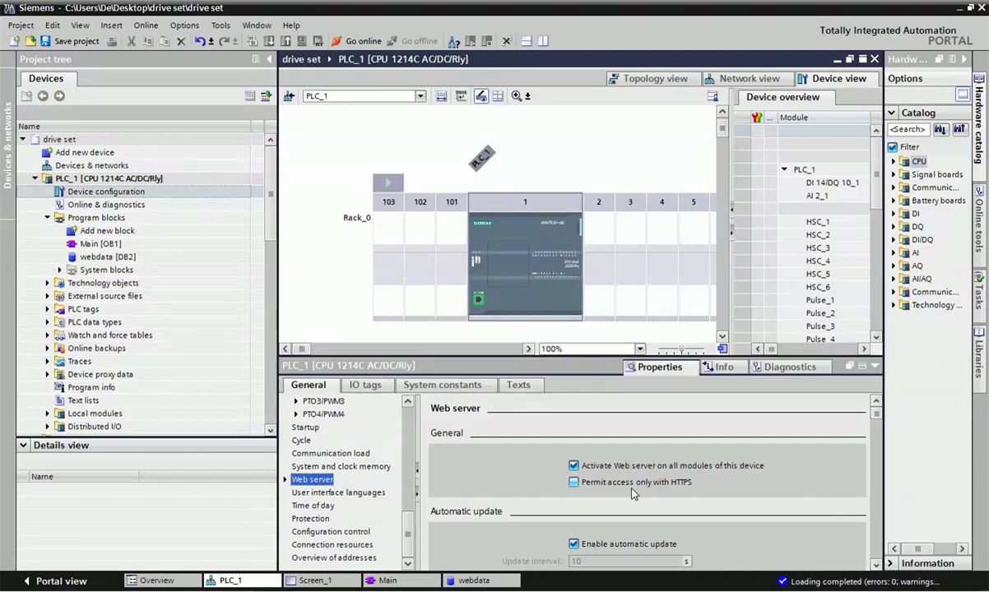
drag(879, 419, 880, 503)
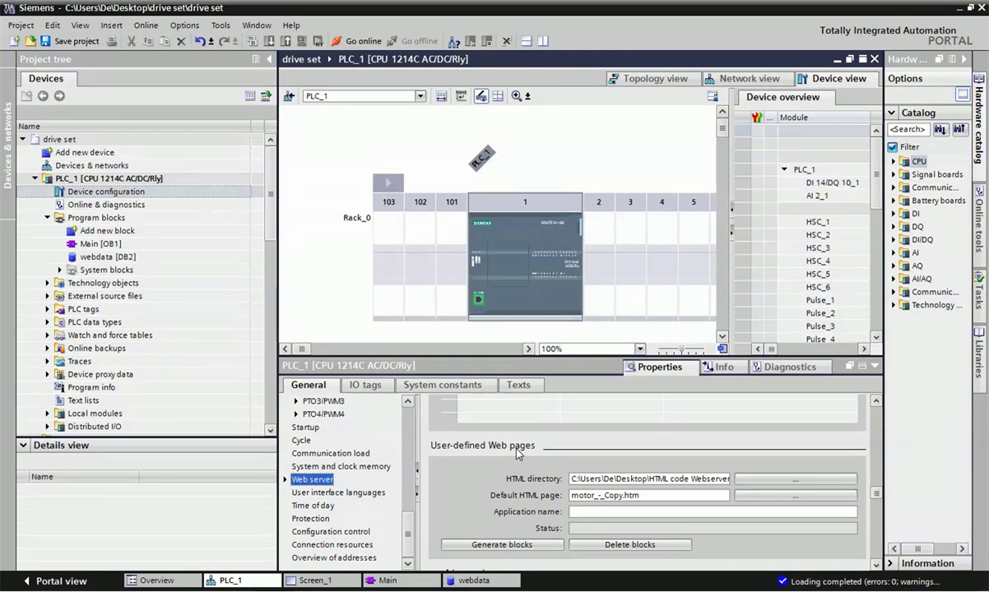
click(507, 217)
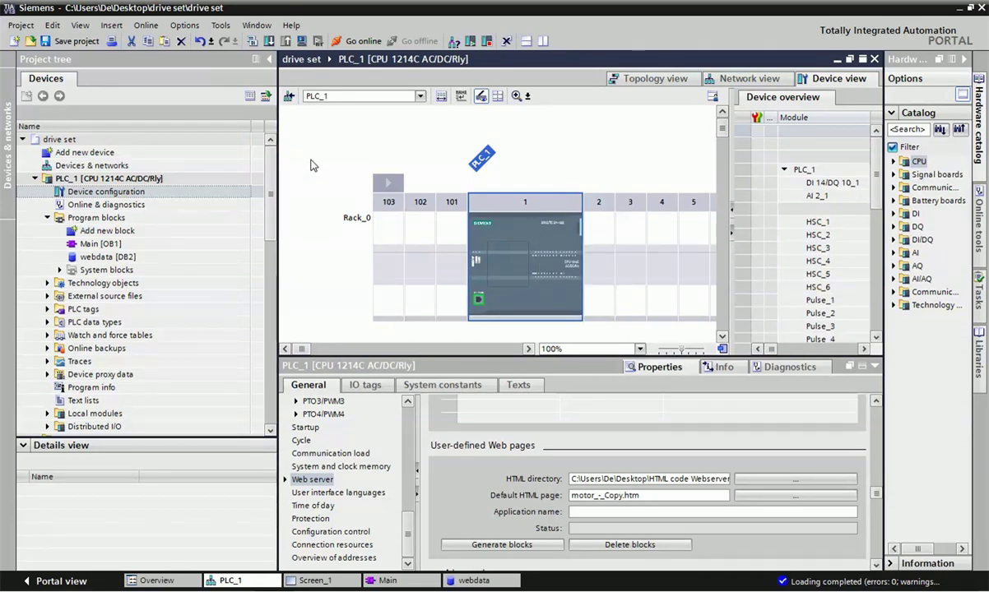
- Inspect myInt in the webdata [DB2] block, then return to the PLC, HMI and drive network view
click(129, 258)
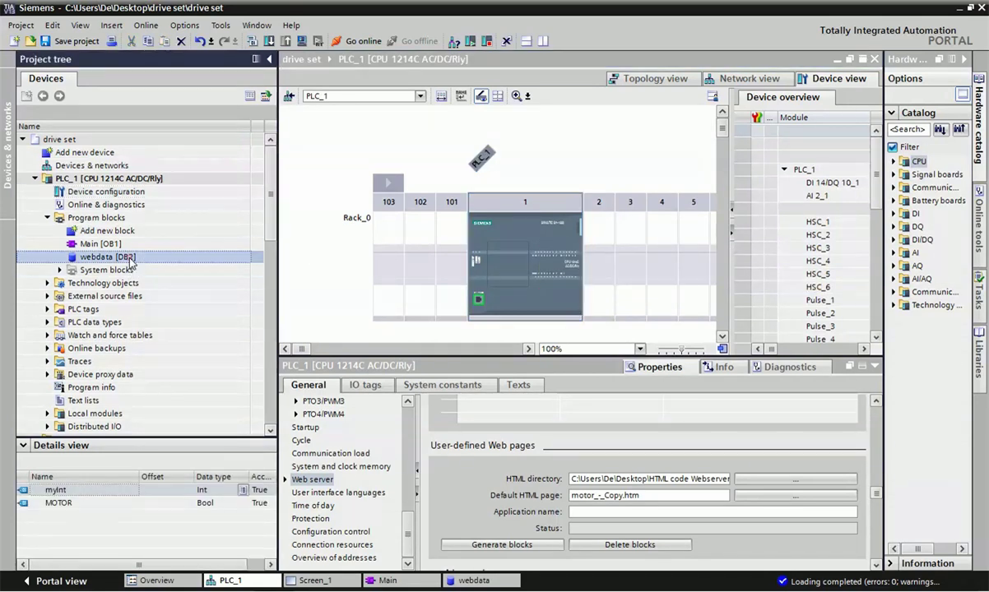
double_click(129, 259)
click(387, 155)
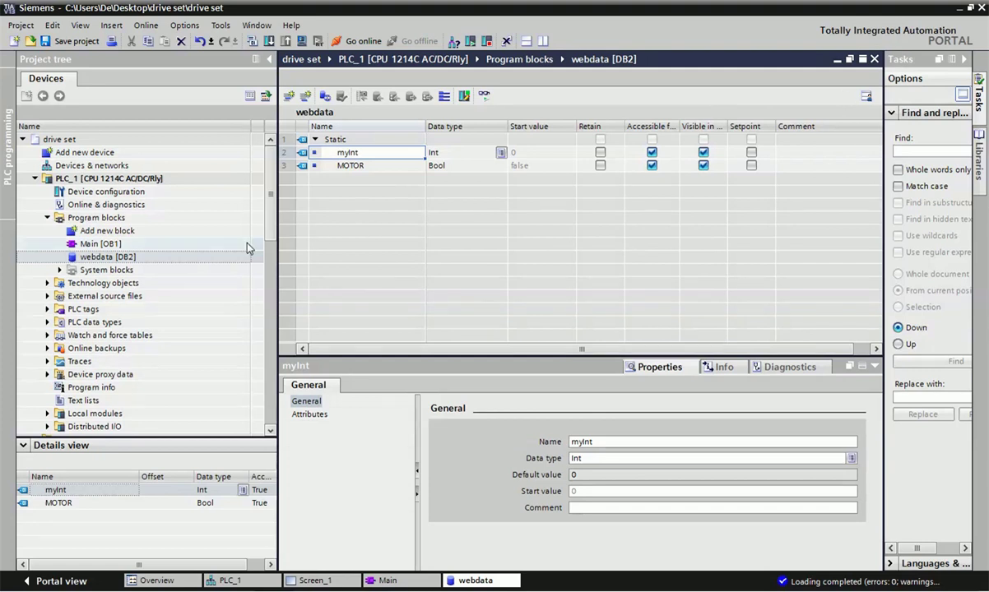
click(151, 194)
click(745, 78)
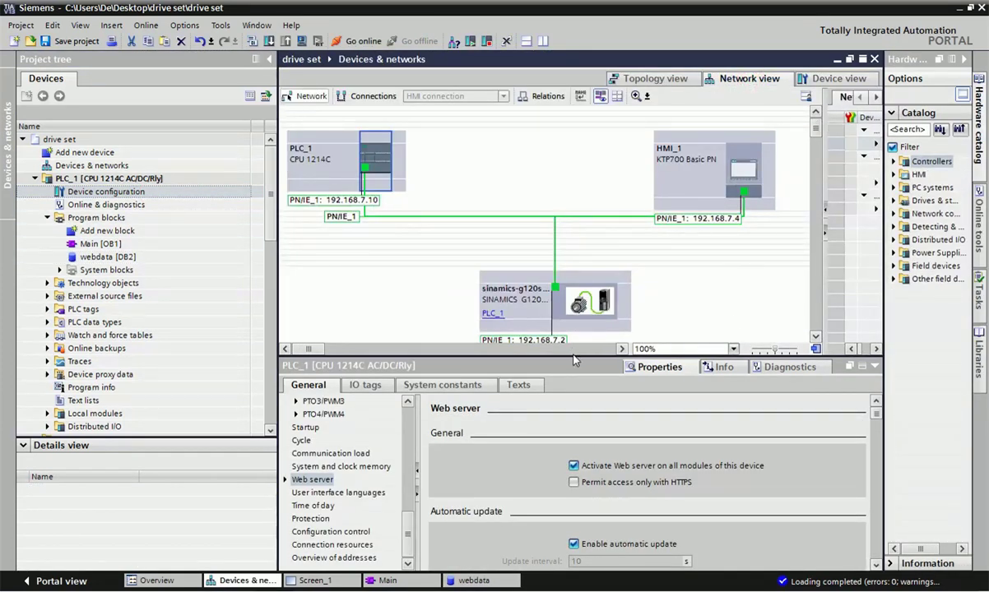
- Select the PN/IE_1 subnet on the enlarged canvas and open HMI_1's Screen_1
drag(574, 360, 574, 449)
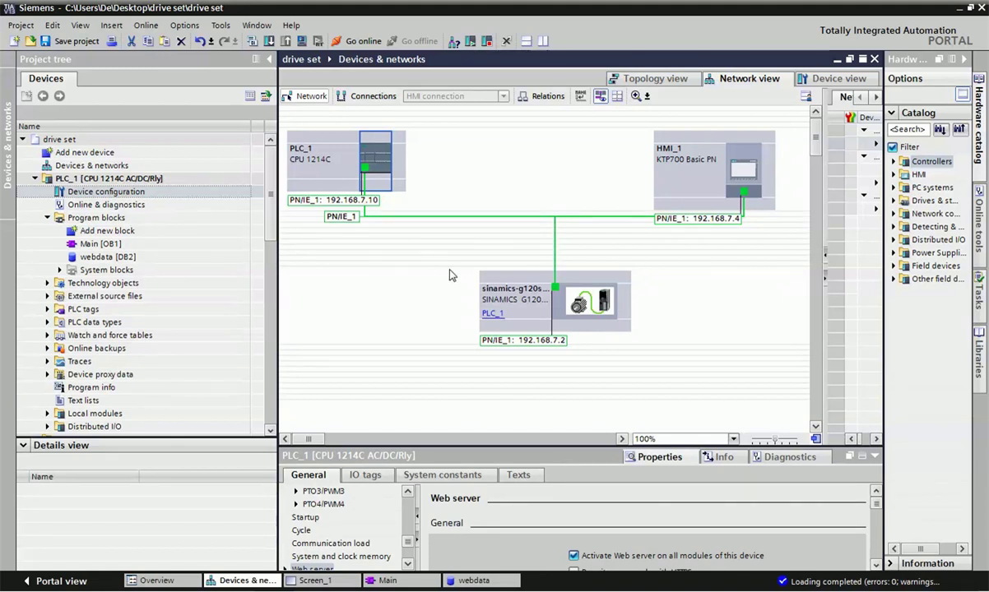
click(366, 208)
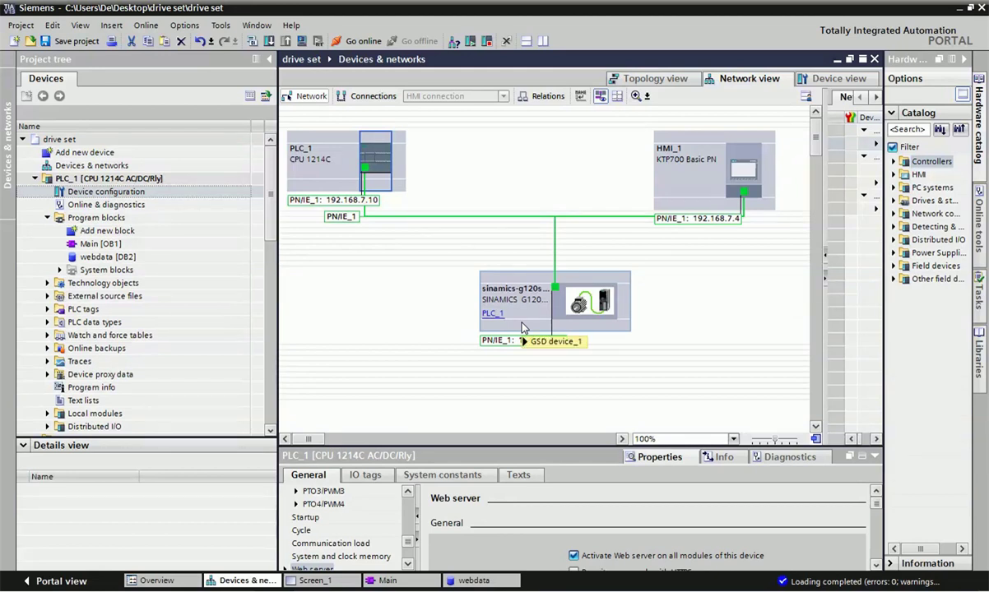
drag(272, 229, 290, 310)
double_click(111, 283)
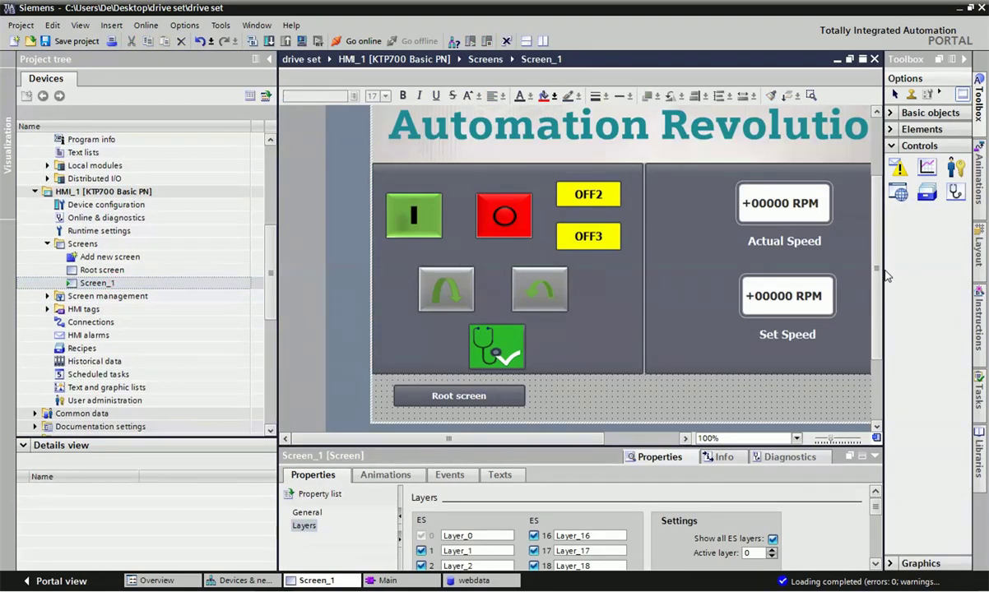
- Inspect the start, stop, direction, diagnostics and OFF3 buttons and Set Speed field, then open Main [OB1]
drag(879, 298, 879, 277)
click(391, 240)
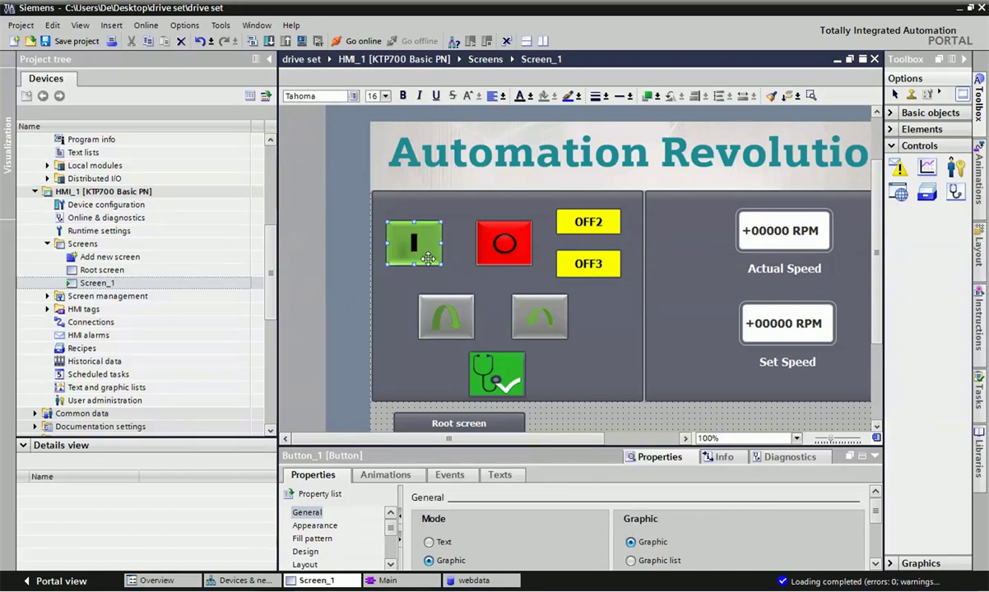
click(503, 243)
click(450, 328)
click(531, 325)
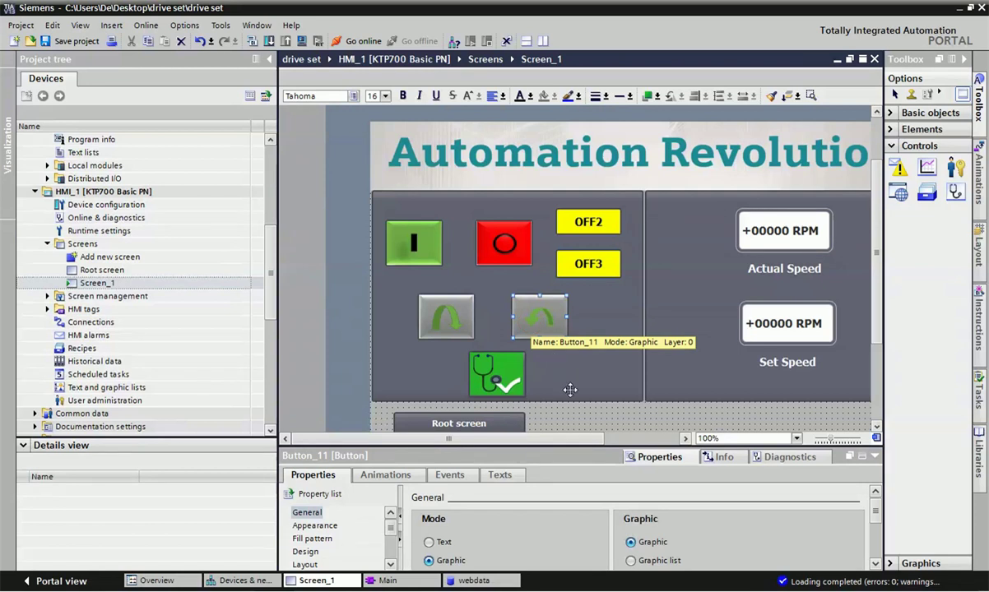
click(497, 380)
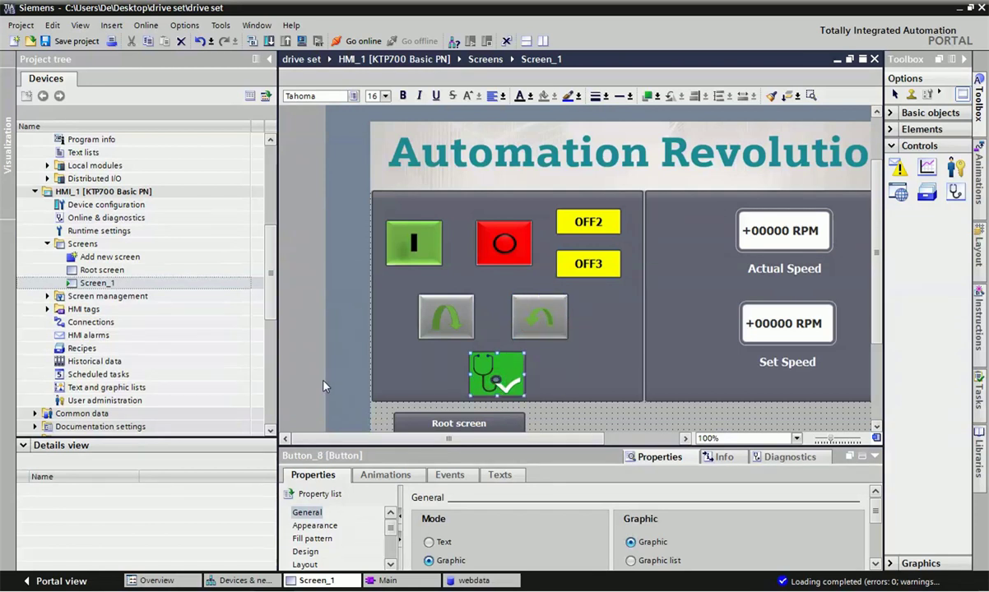
click(589, 263)
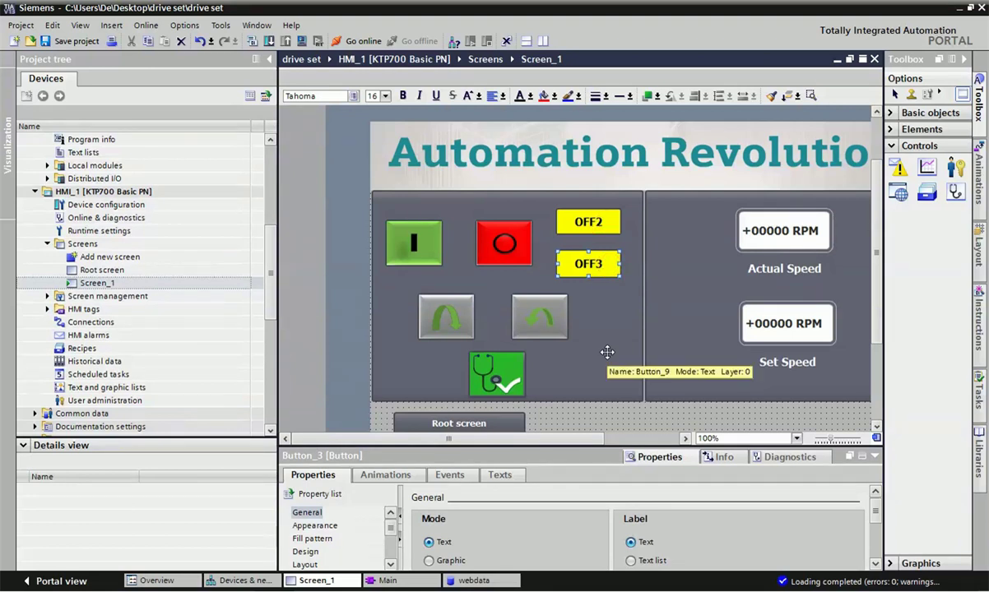
click(782, 323)
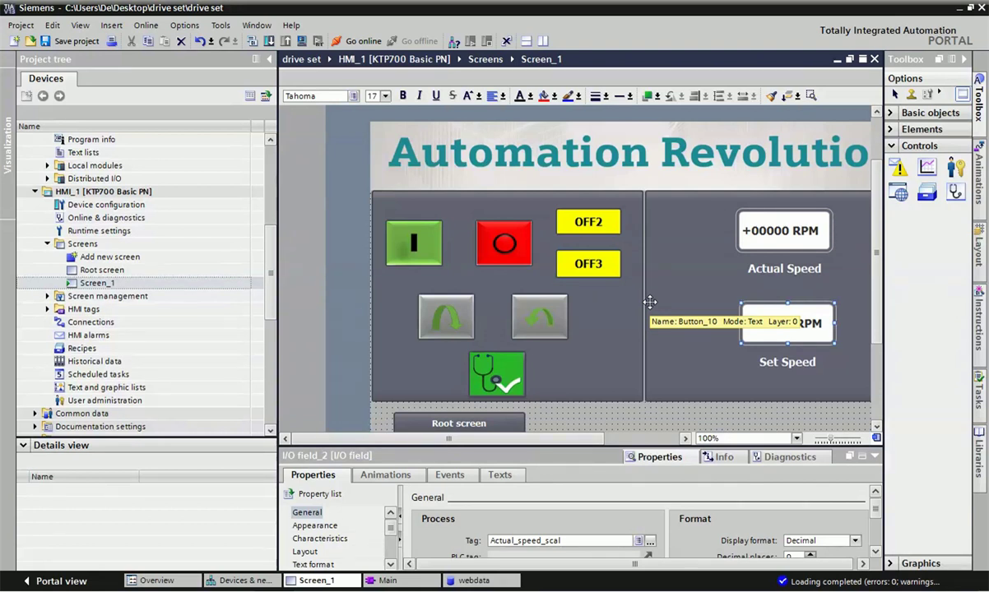
drag(266, 286, 263, 198)
double_click(121, 231)
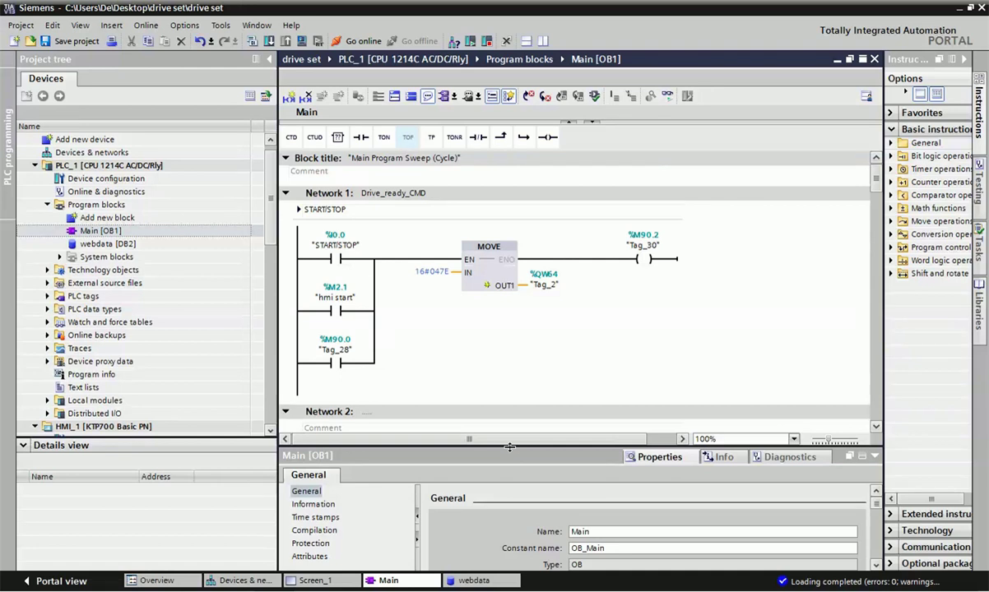
drag(510, 450, 511, 485)
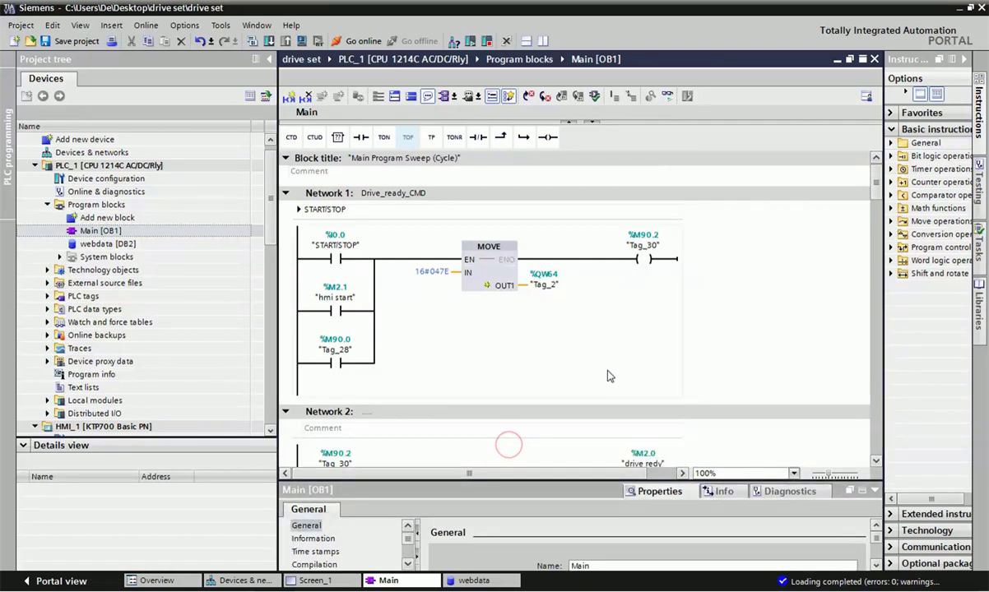
click(690, 366)
click(540, 283)
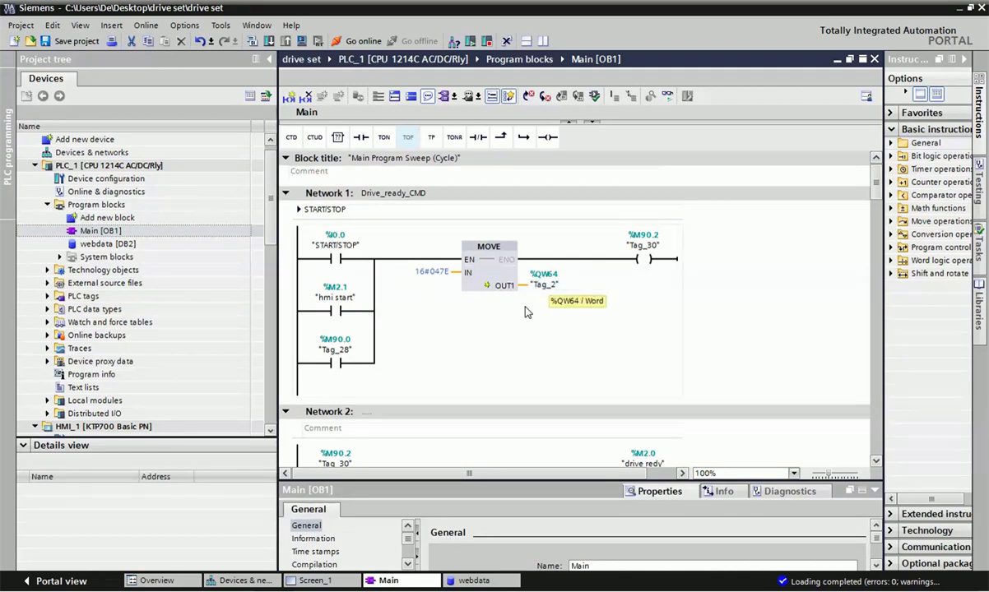
double_click(434, 273)
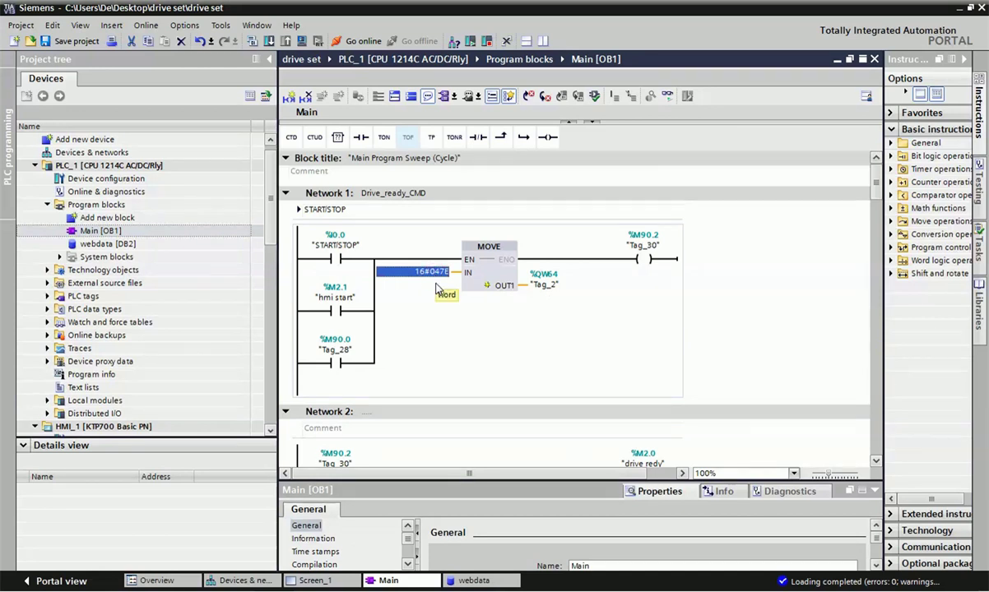
key(End)
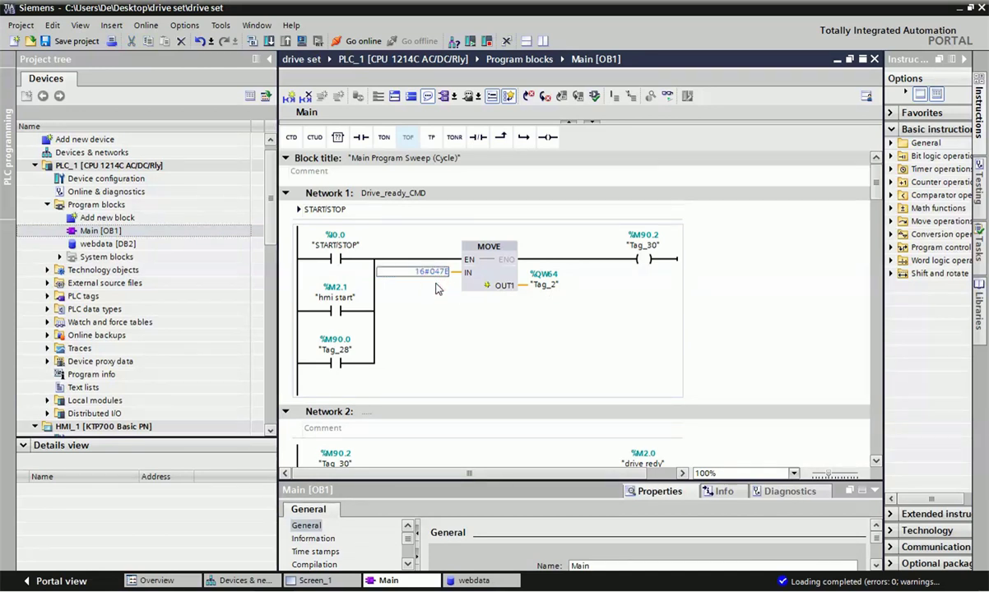
click(541, 287)
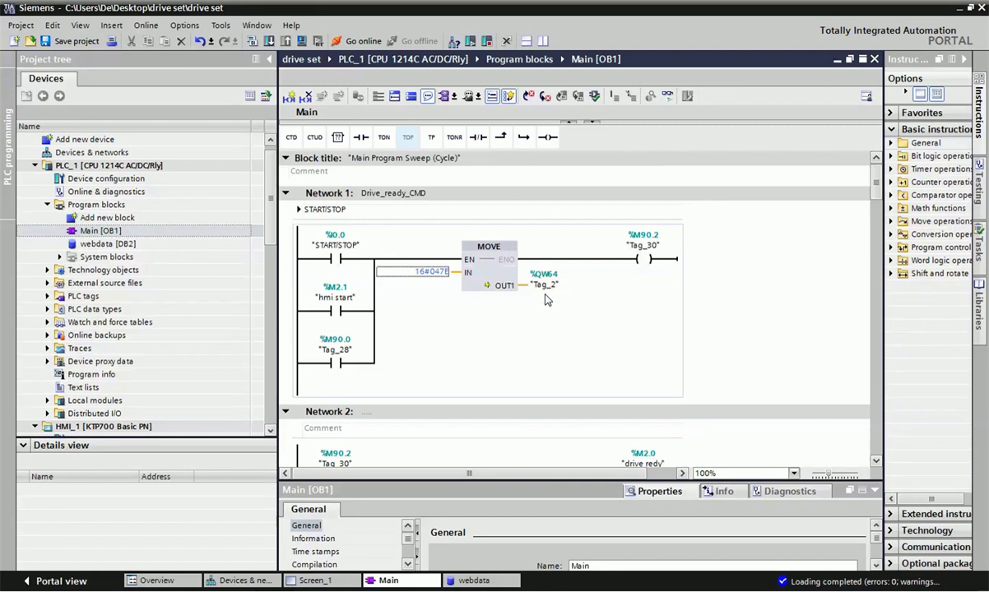
click(344, 260)
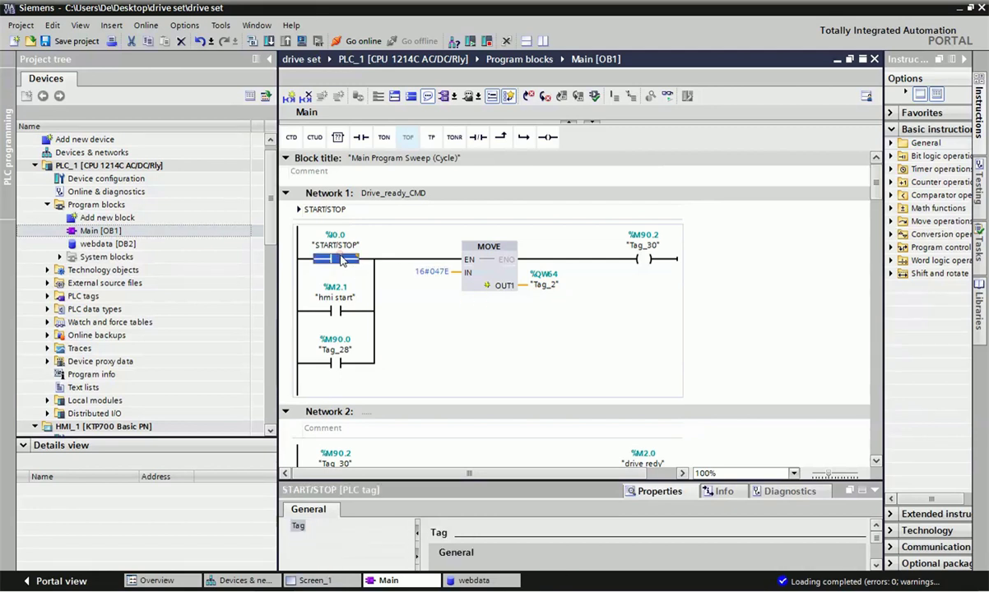
click(337, 311)
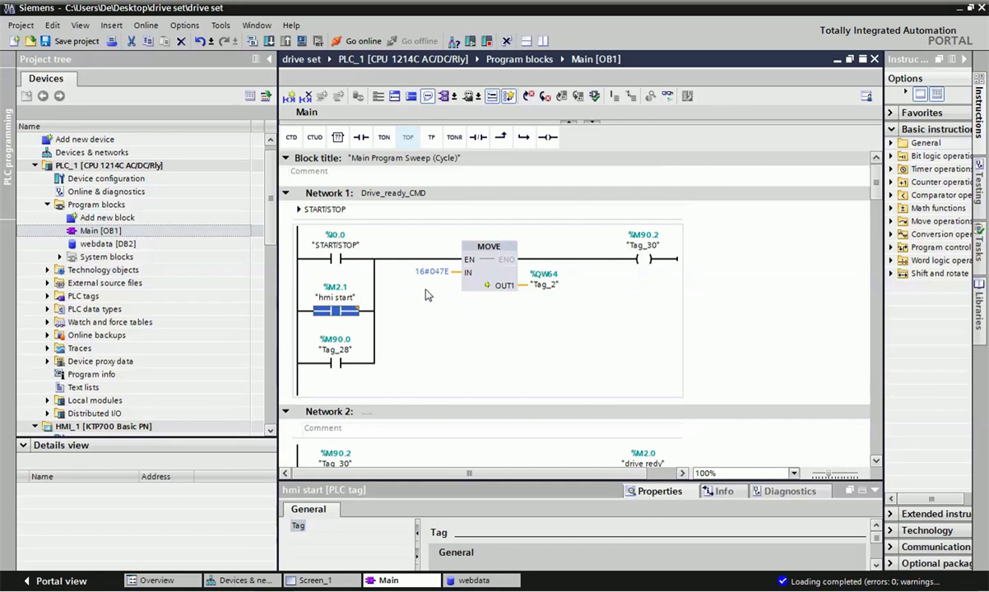
click(540, 300)
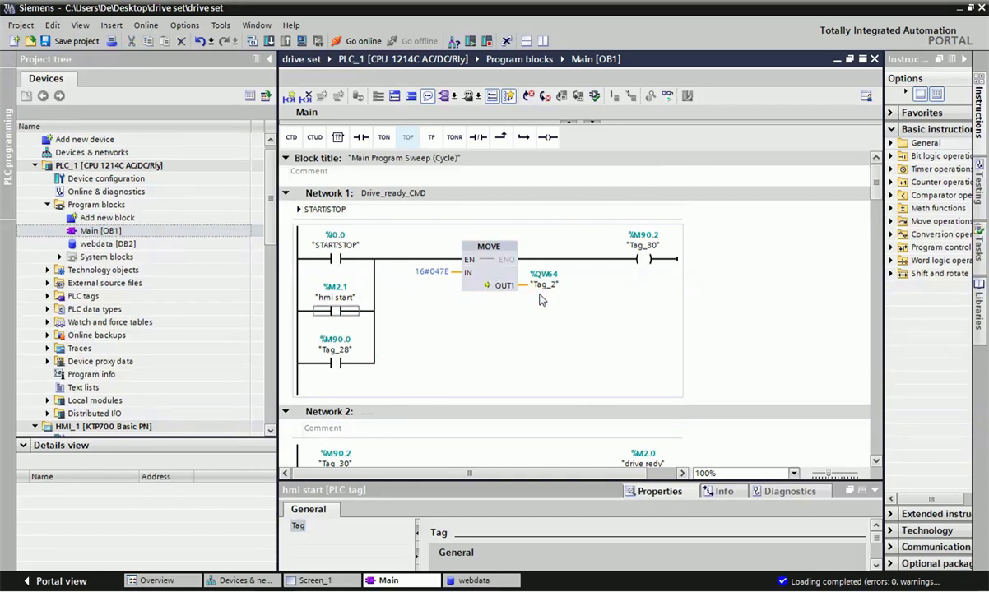
scroll(543, 311, down, 5)
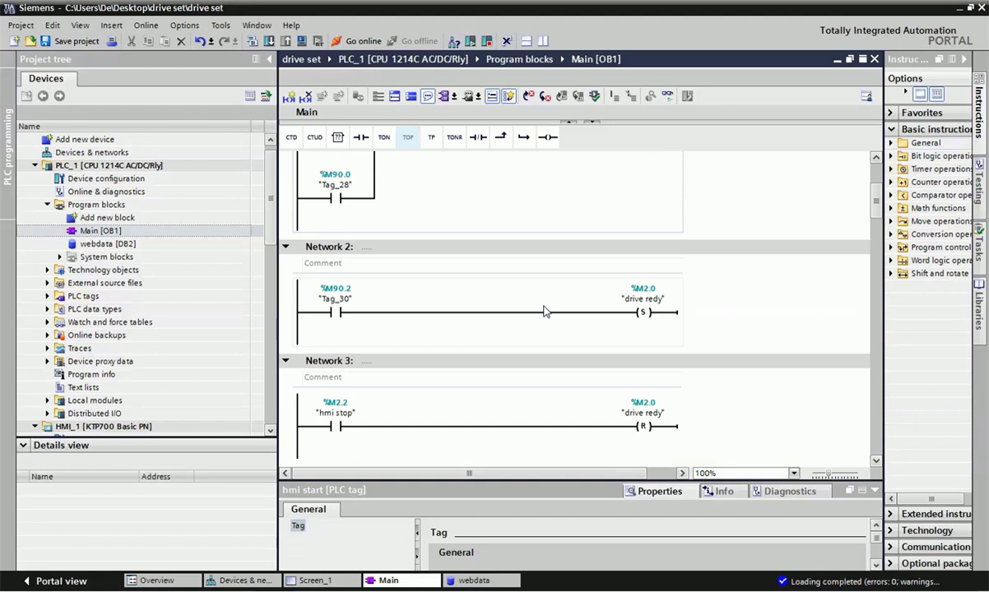
scroll(543, 311, down, 5)
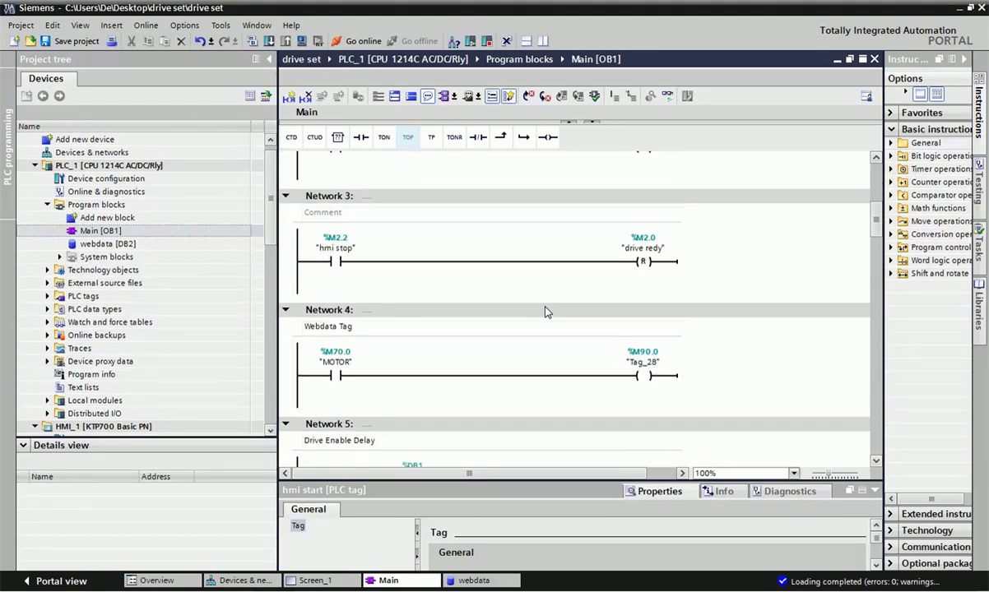
click(337, 376)
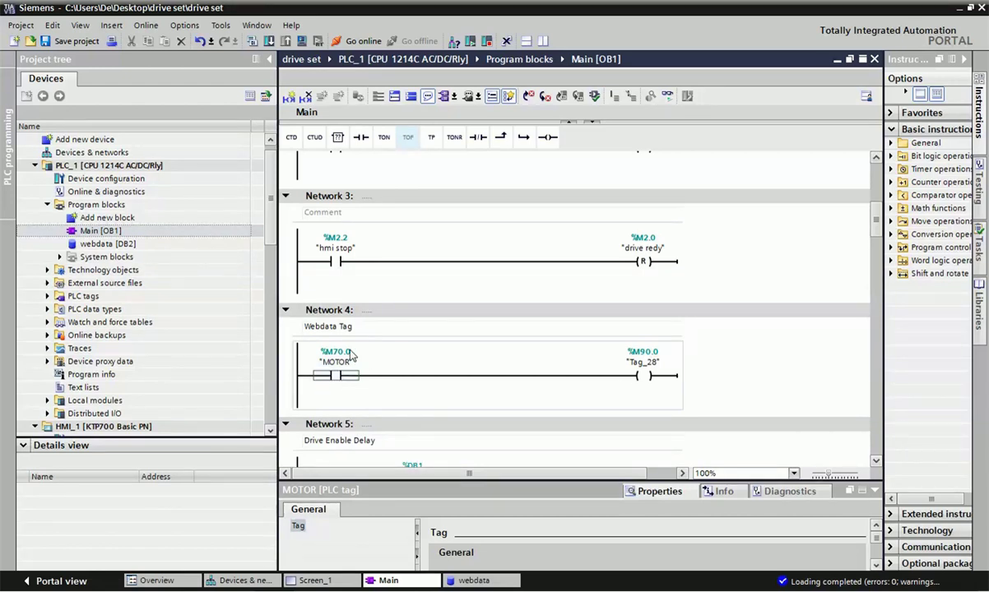
scroll(352, 339, up, 6)
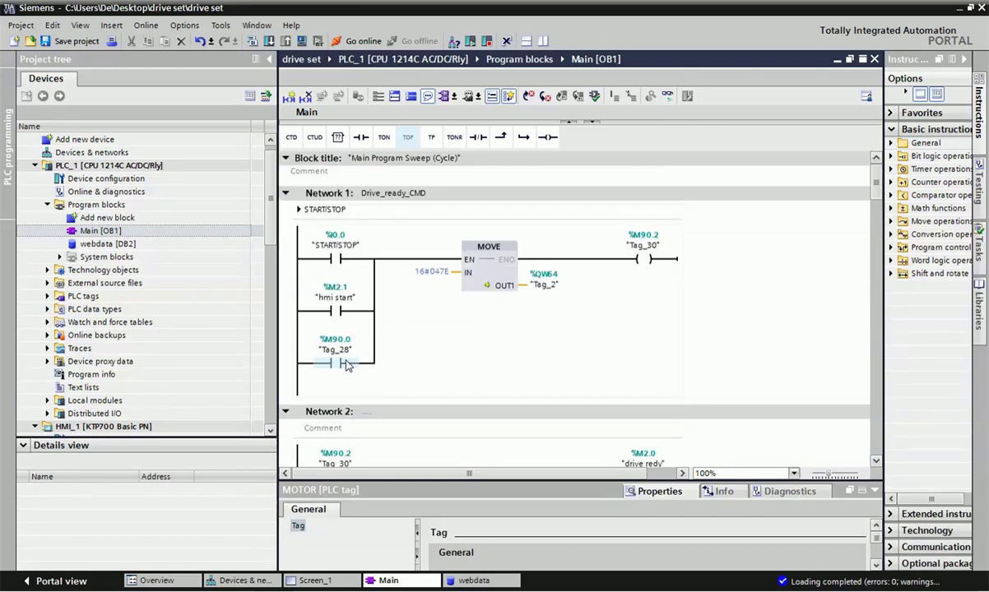
click(341, 364)
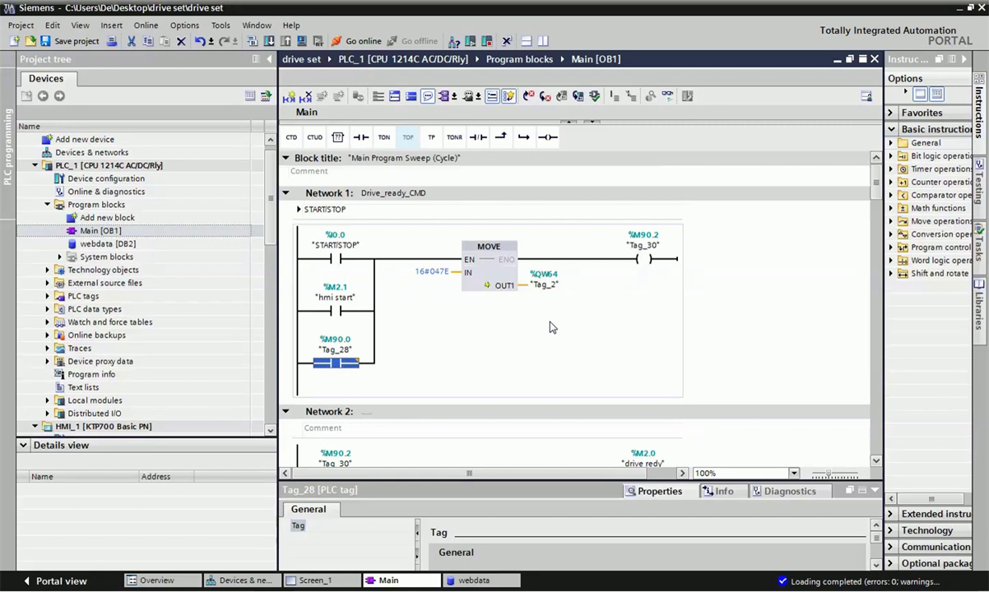
scroll(551, 327, down, 8)
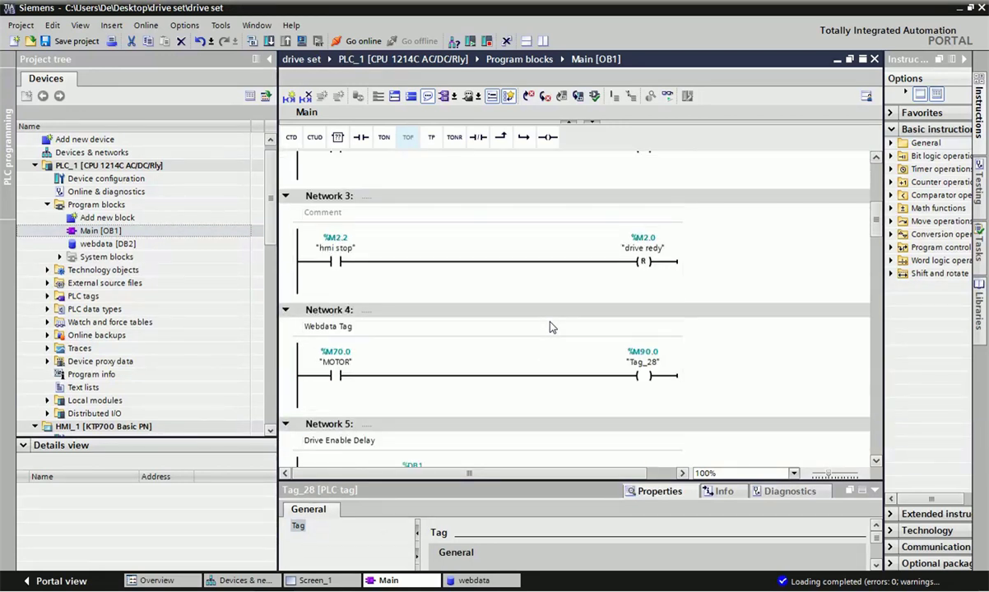
scroll(550, 327, down, 2)
scroll(550, 326, up, 2)
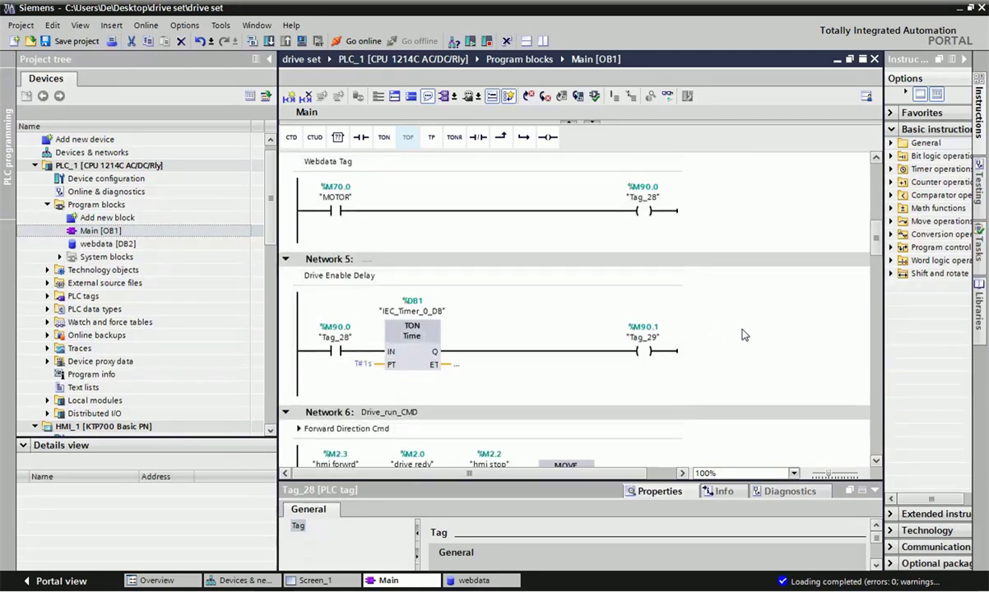
scroll(794, 344, down, 2)
click(336, 322)
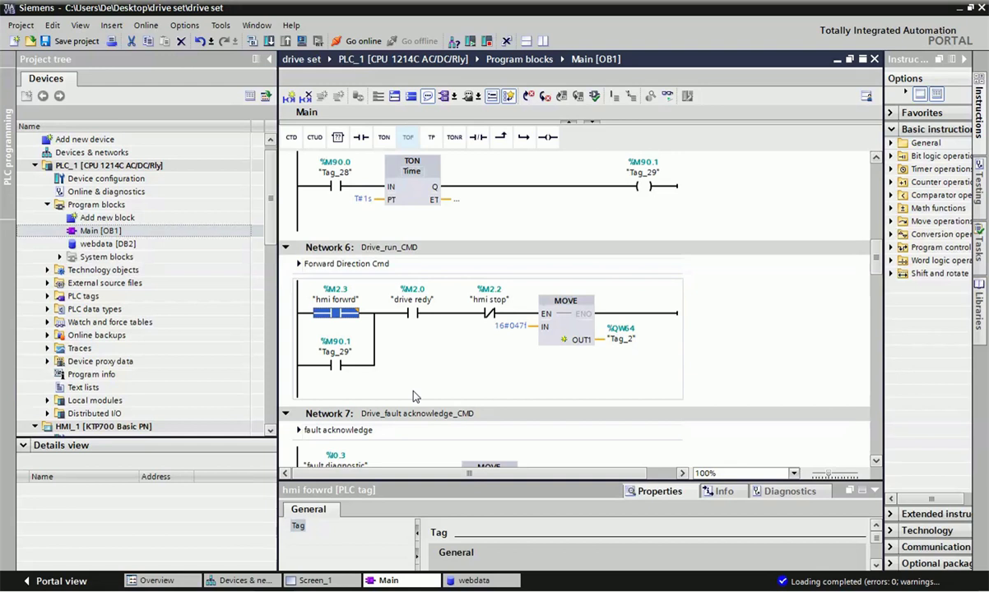
click(518, 337)
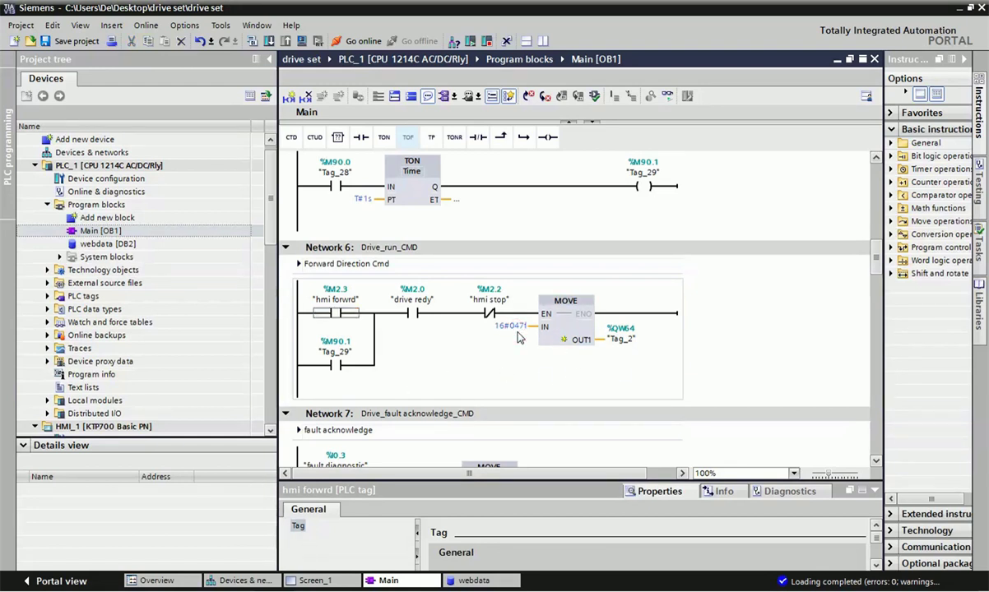
click(627, 341)
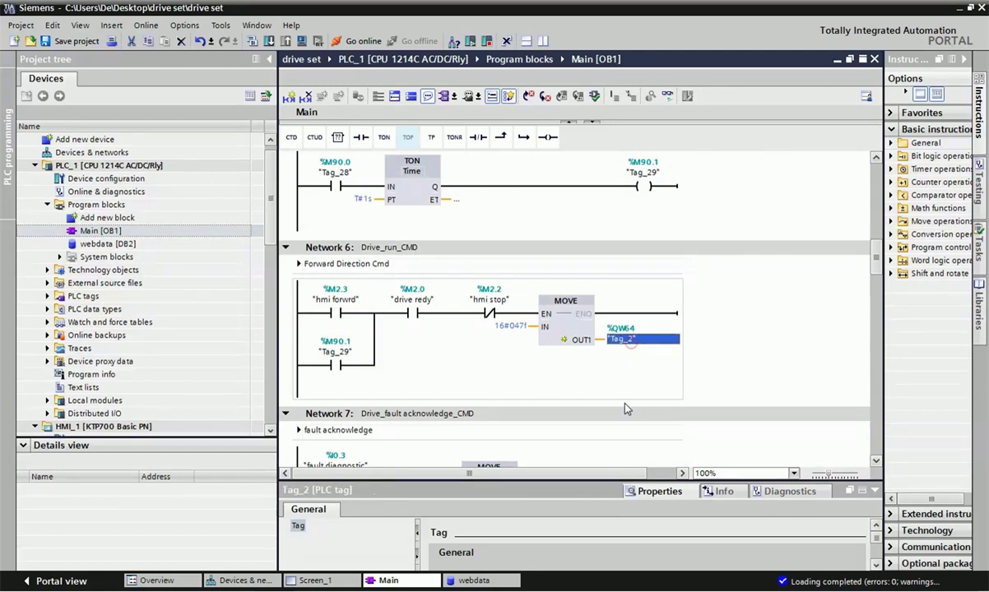
scroll(530, 404, down, 3)
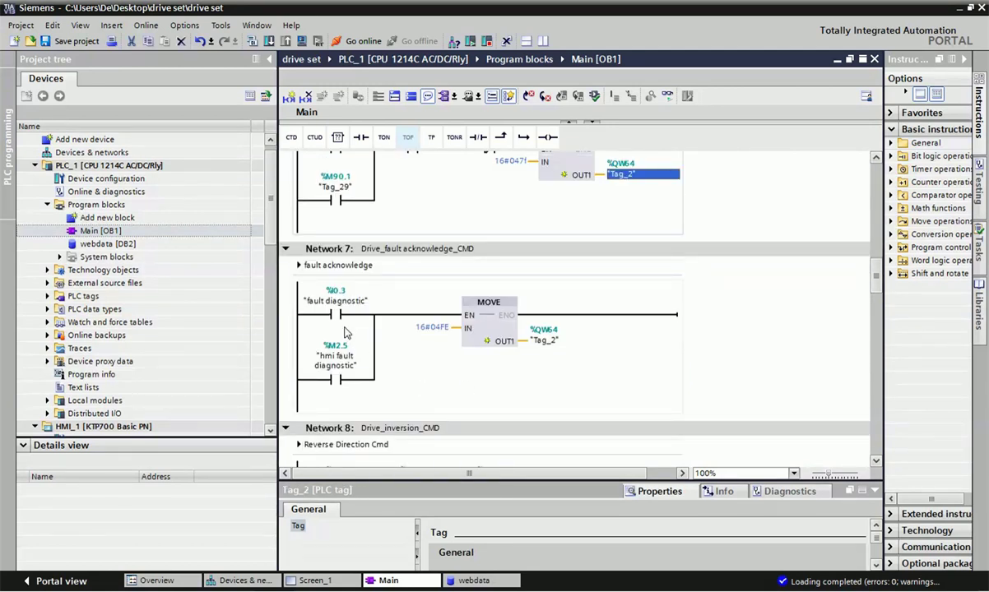
click(335, 379)
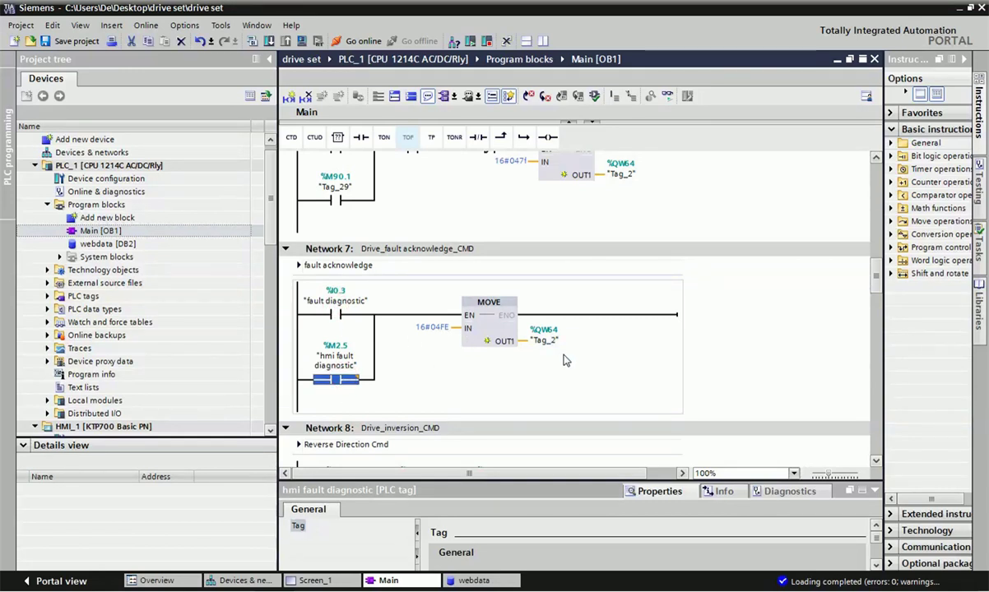
click(555, 346)
scroll(649, 397, down, 4)
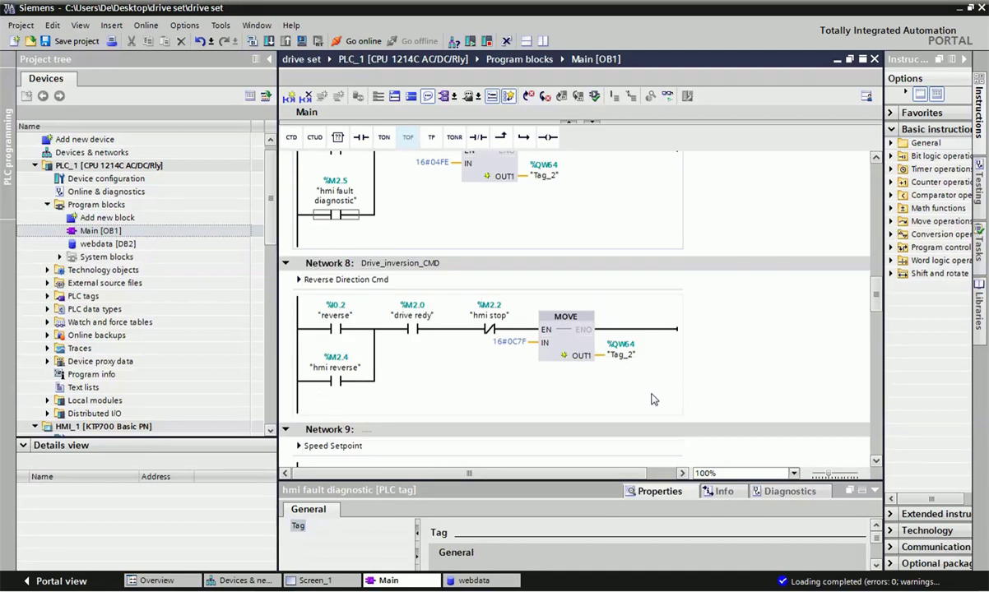
click(441, 345)
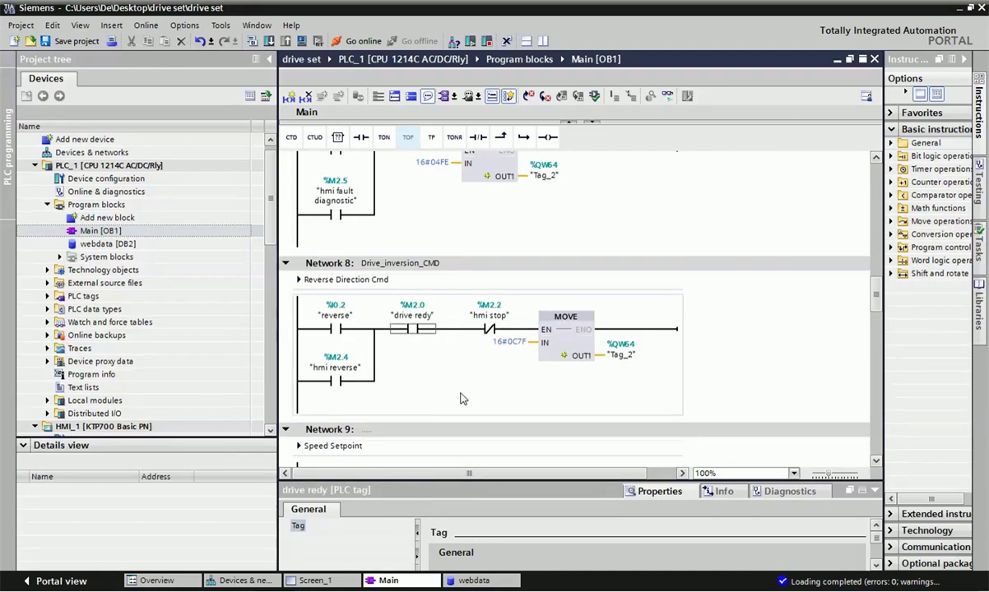
scroll(461, 398, down, 4)
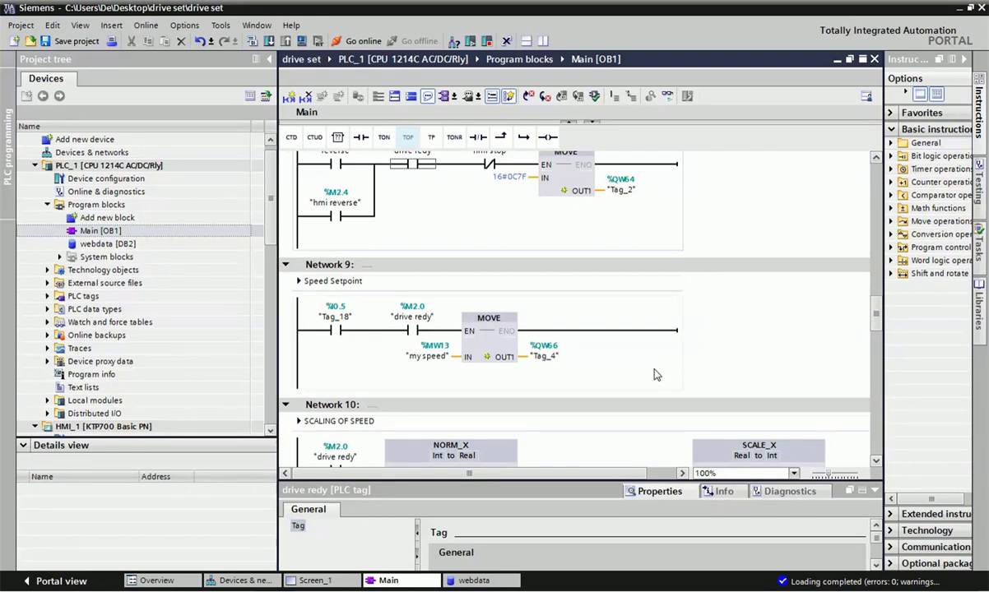
- Review Networks 9–11: my speed moved to %QW66 and enter speed scaled 0–1370 to 0–15000
scroll(655, 374, down, 8)
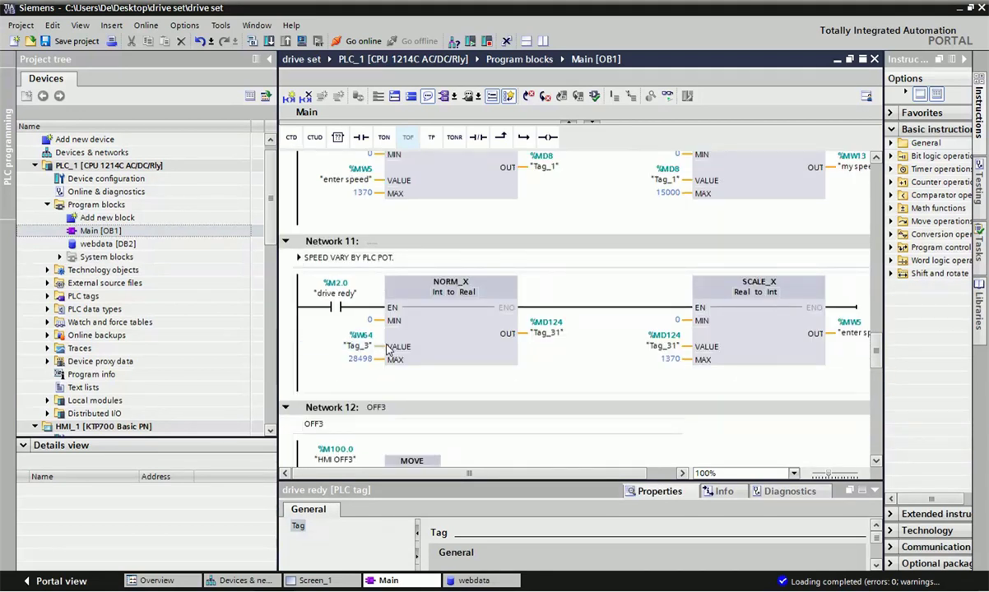
scroll(625, 375, up, 2)
scroll(677, 415, up, 2)
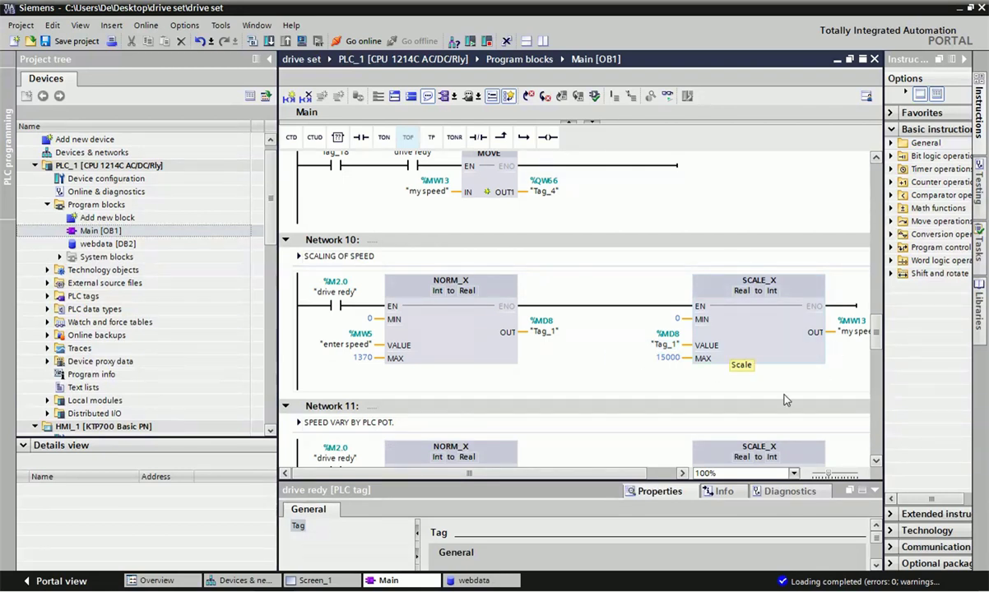
drag(527, 473, 555, 480)
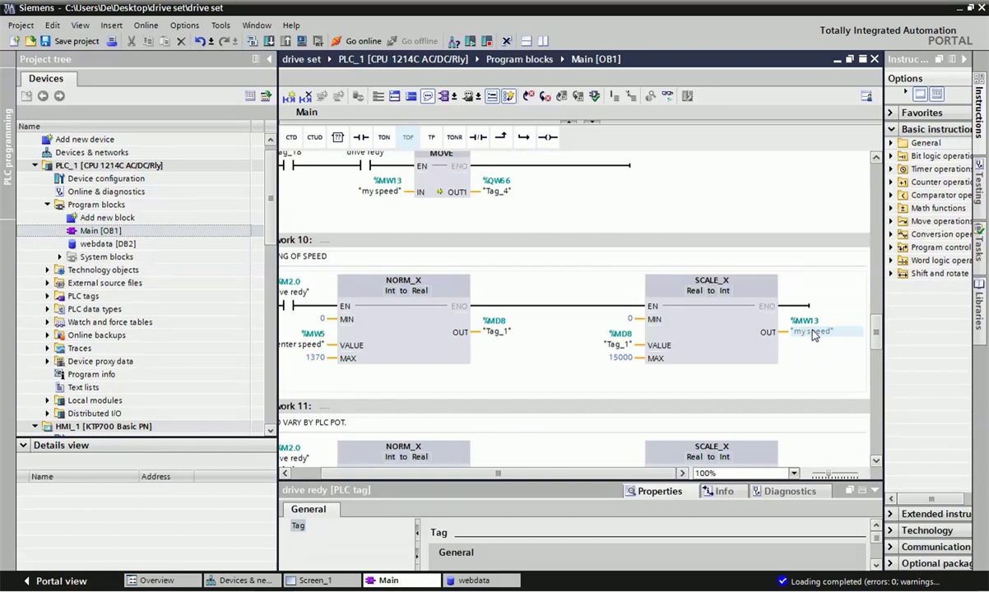
scroll(576, 337, up, 2)
click(398, 276)
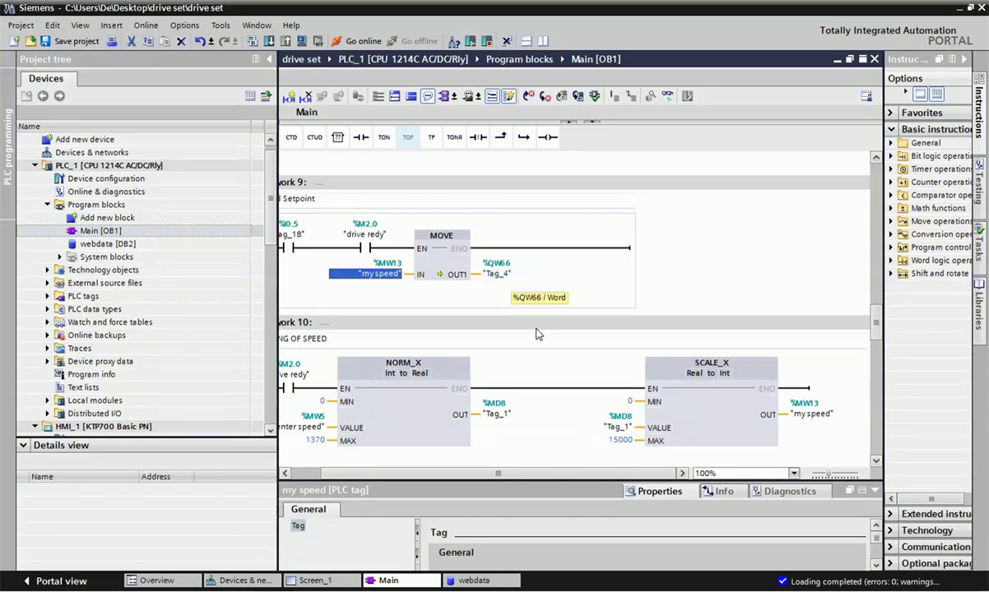
scroll(536, 327, down, 2)
drag(457, 480, 429, 480)
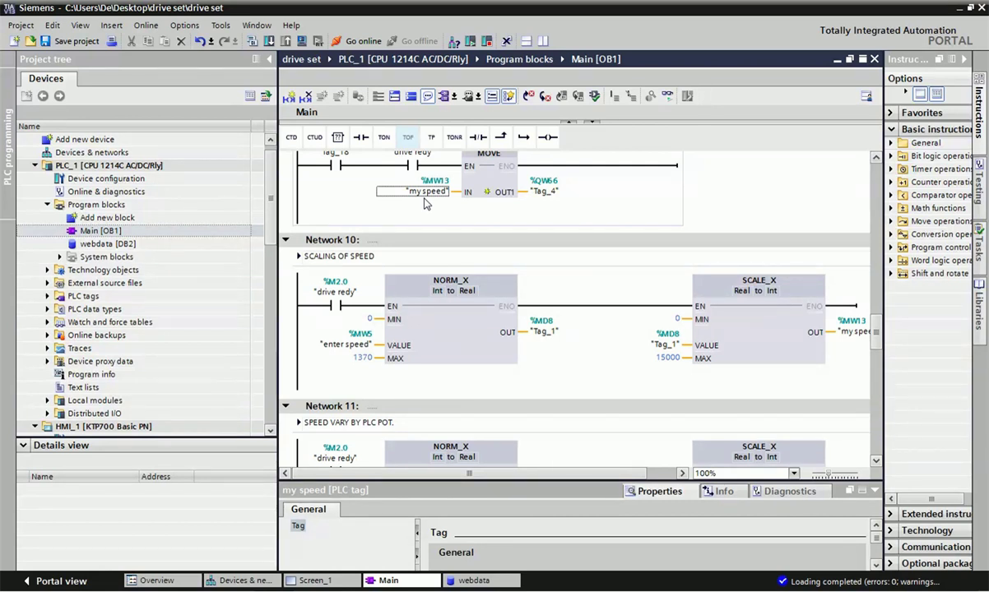
scroll(471, 287, down, 5)
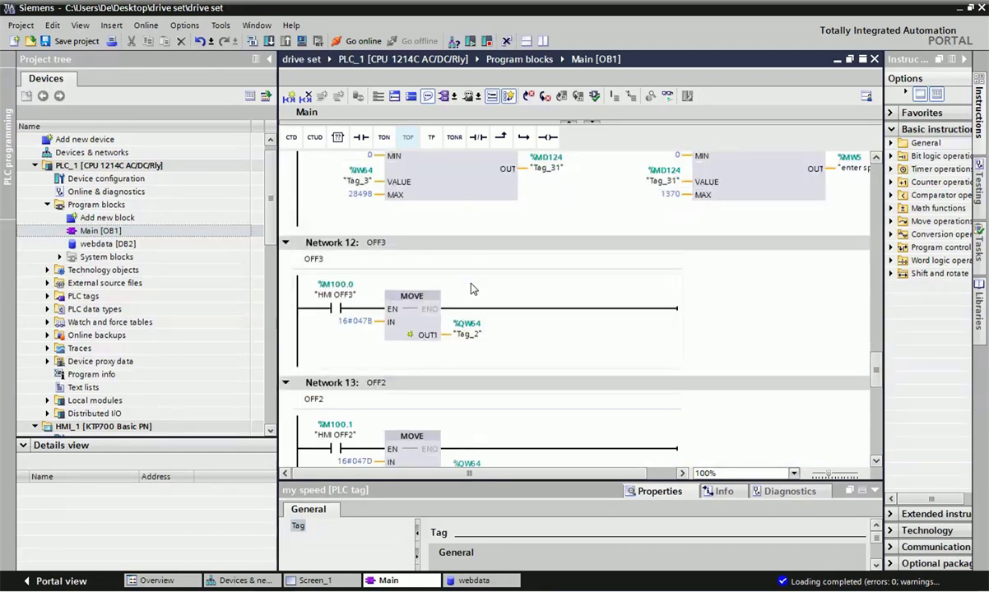
scroll(471, 288, down, 1)
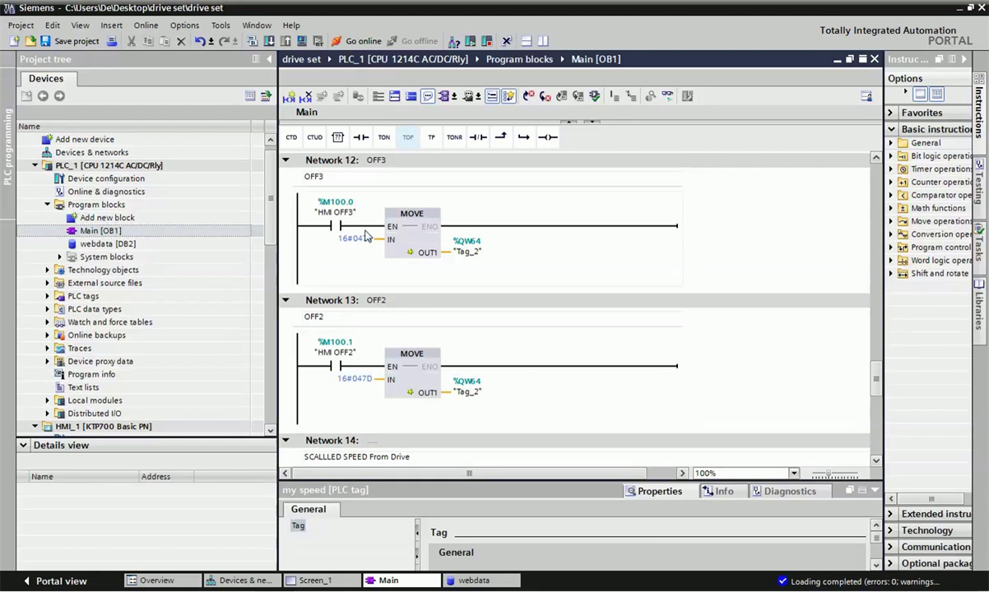
click(493, 266)
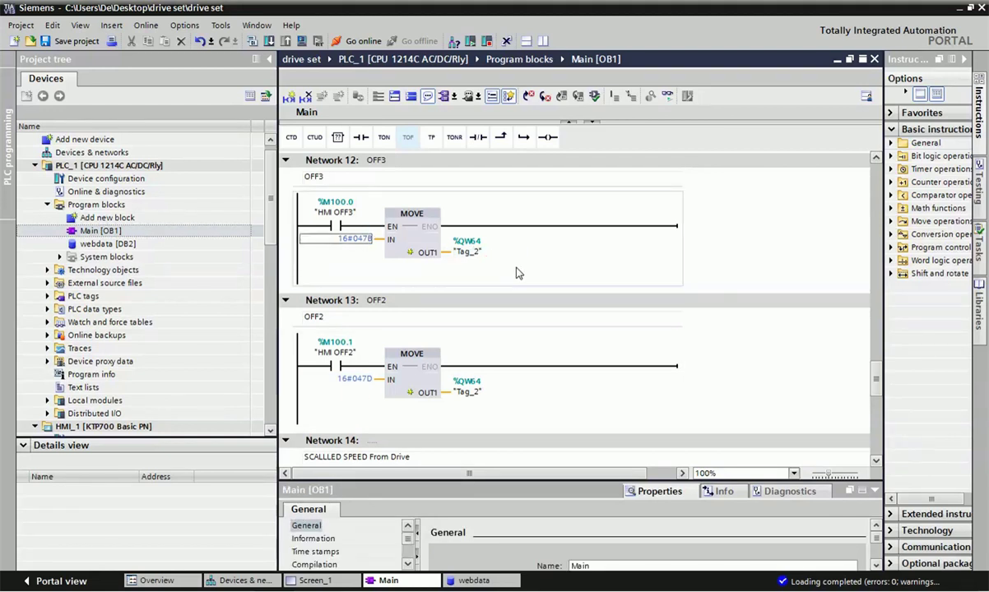
scroll(518, 272, down, 5)
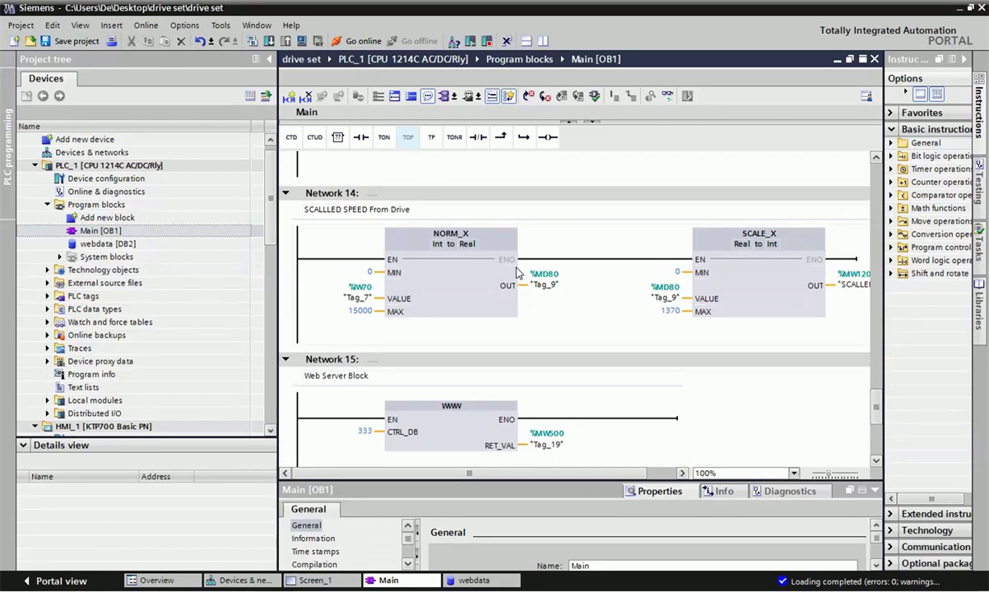
click(411, 281)
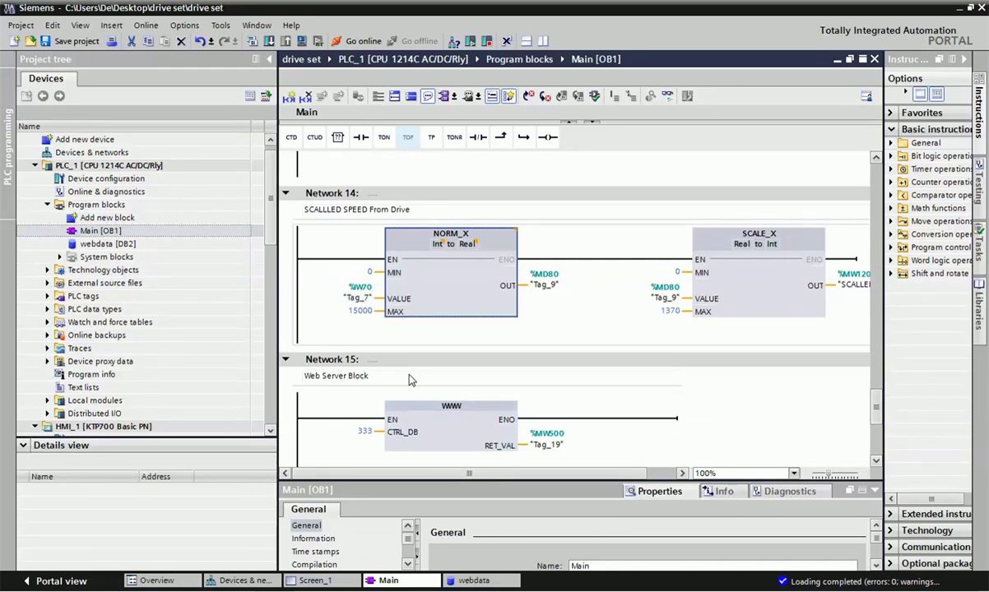
drag(418, 471, 469, 473)
scroll(589, 342, down, 3)
click(467, 289)
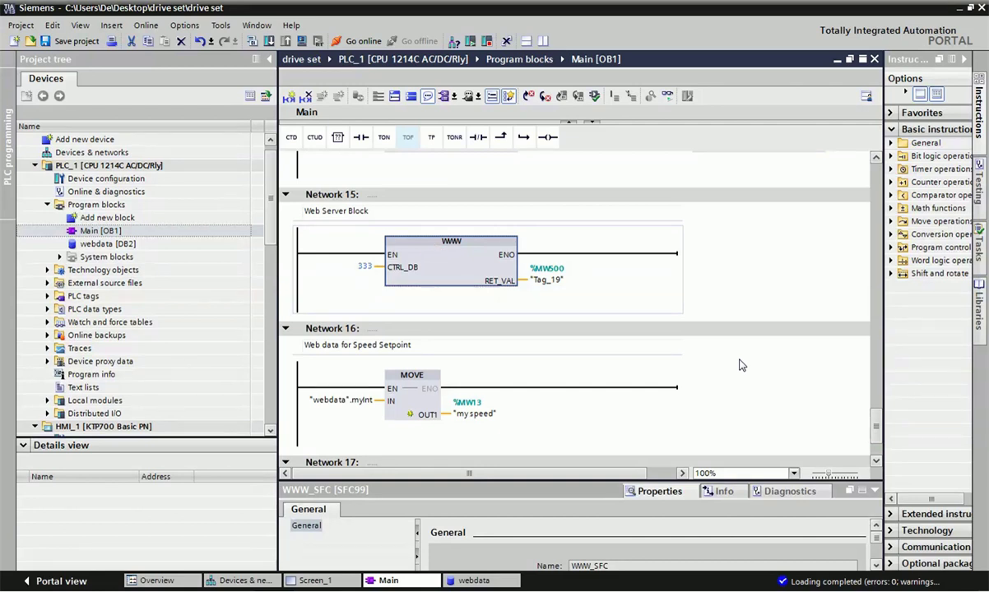
click(856, 405)
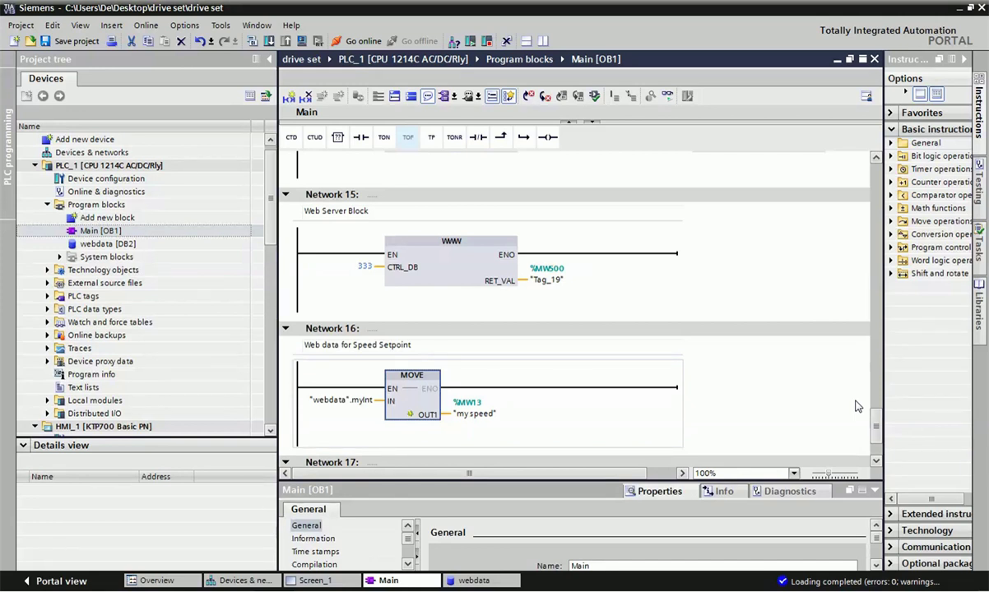
scroll(856, 406, up, 15)
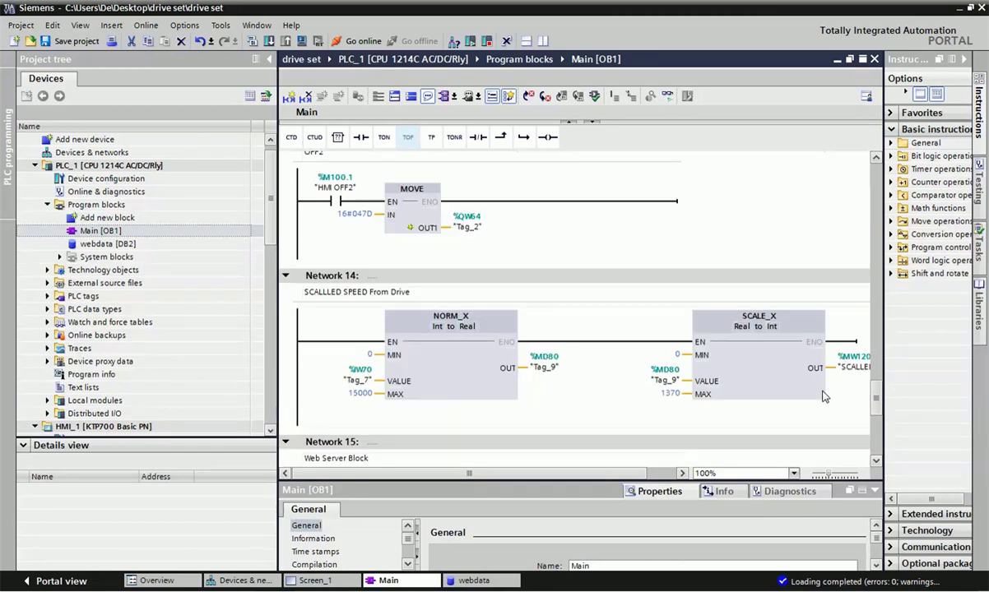
scroll(704, 370, up, 5)
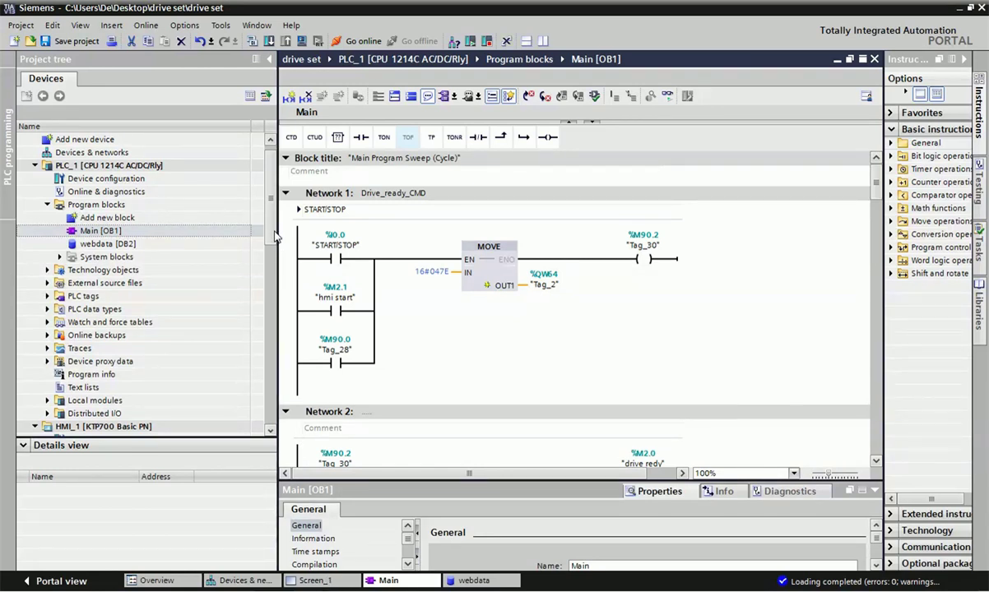
scroll(267, 226, down, 1)
- Open Screen_1 and review the start button's press and release bit actions on hmi start
scroll(273, 240, down, 6)
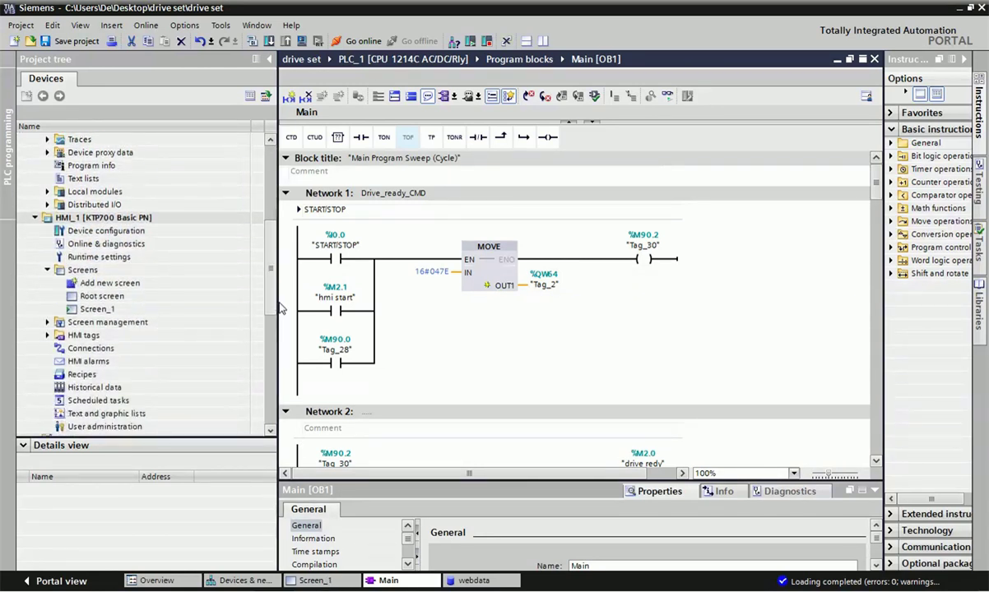
double_click(115, 283)
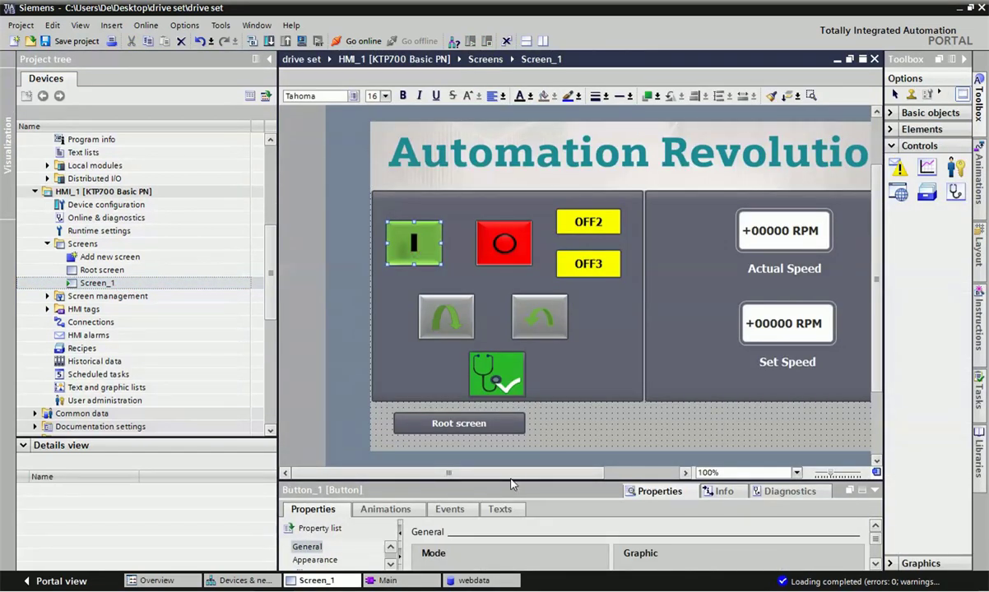
drag(511, 481, 511, 338)
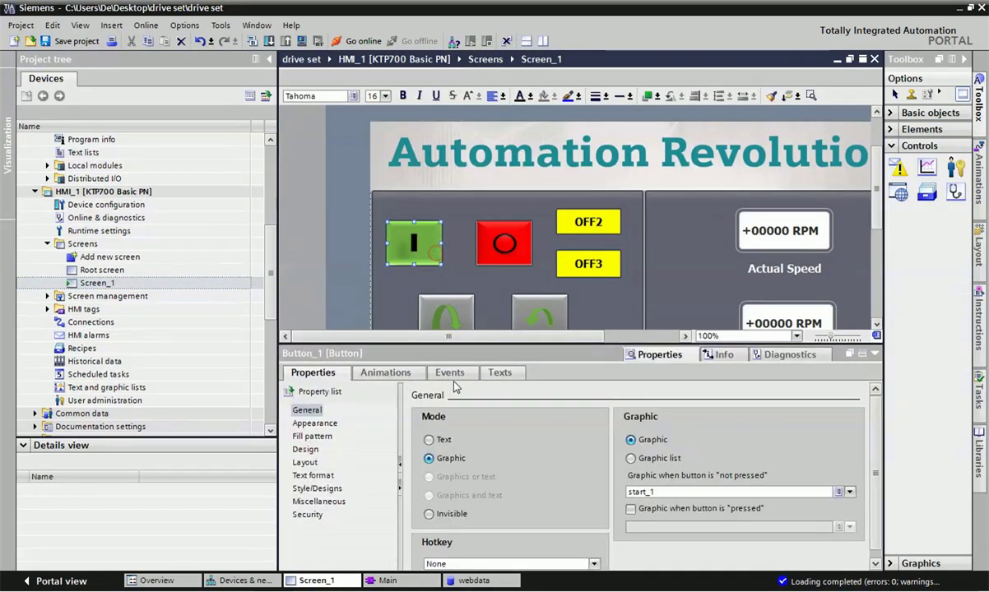
click(452, 372)
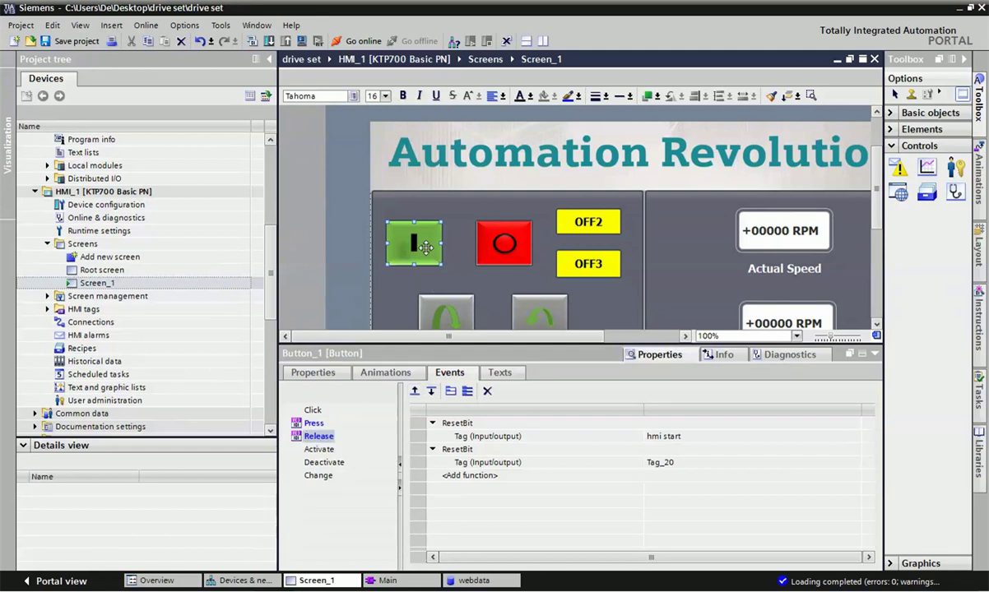
click(313, 423)
click(320, 437)
click(502, 423)
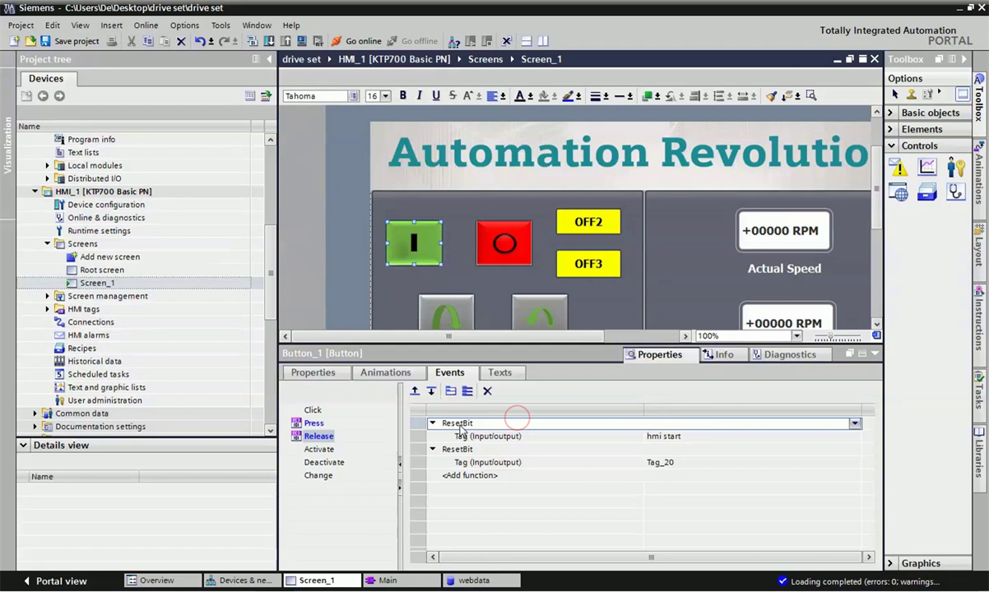
click(685, 437)
- Review the stop button's press actions on the hmi fault diagnostic and hmi stop tags
click(489, 245)
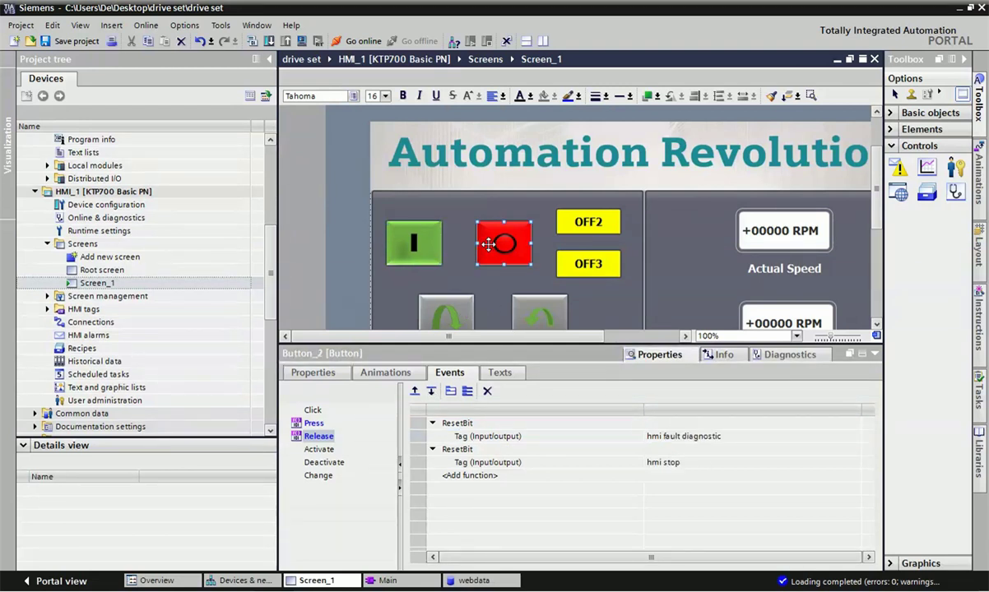
click(314, 424)
click(664, 439)
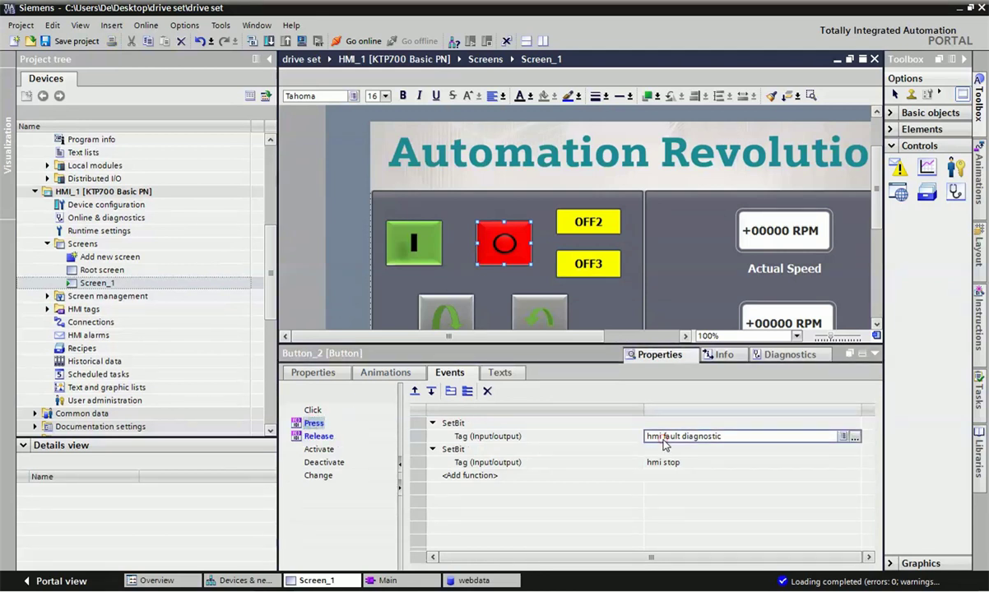
click(671, 464)
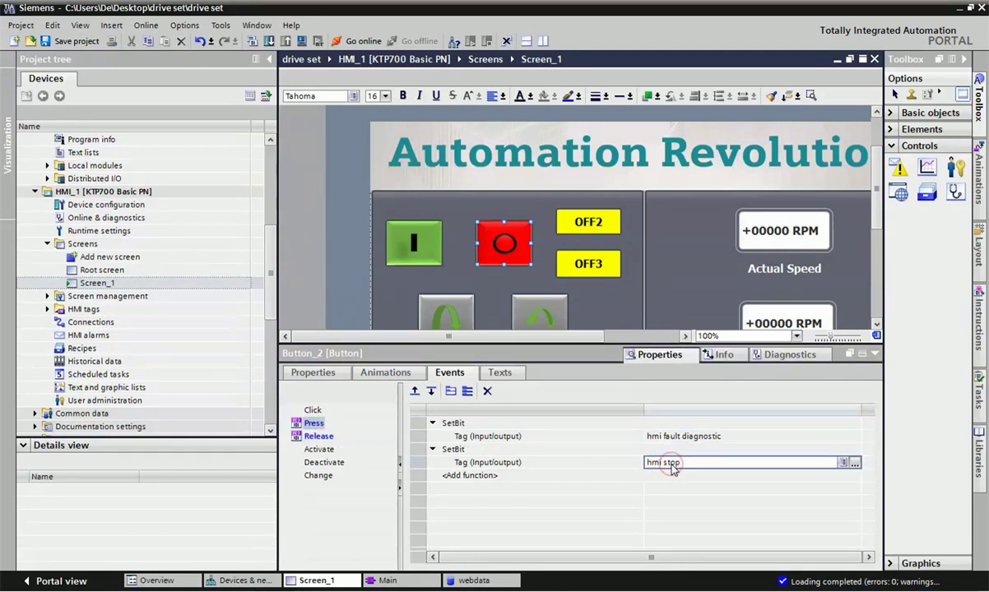
- Review the OFF2 button: SetBit HMI OFF2 on press, ResetBit HMI OFF2 on release
click(560, 216)
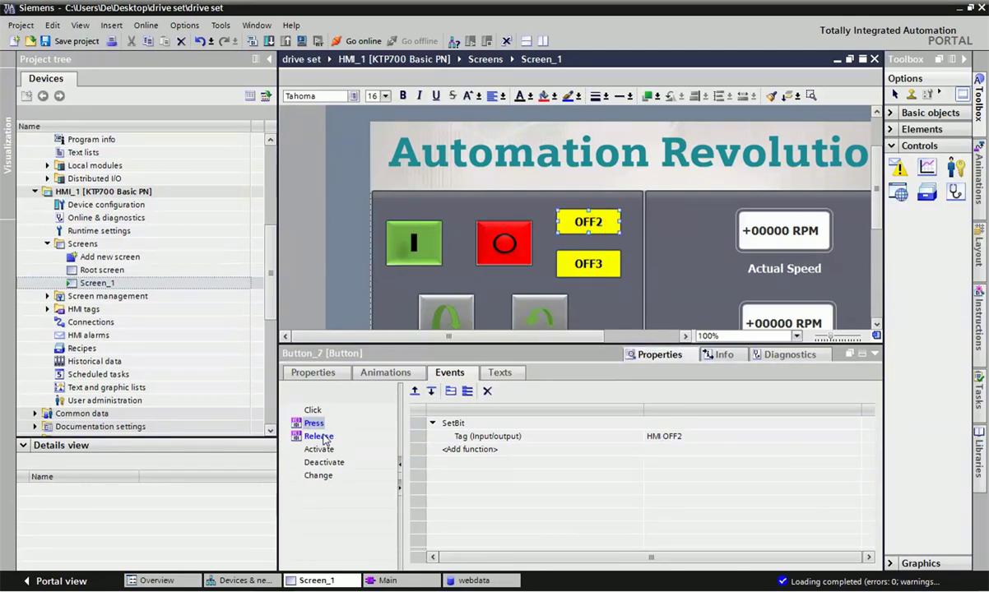
click(448, 422)
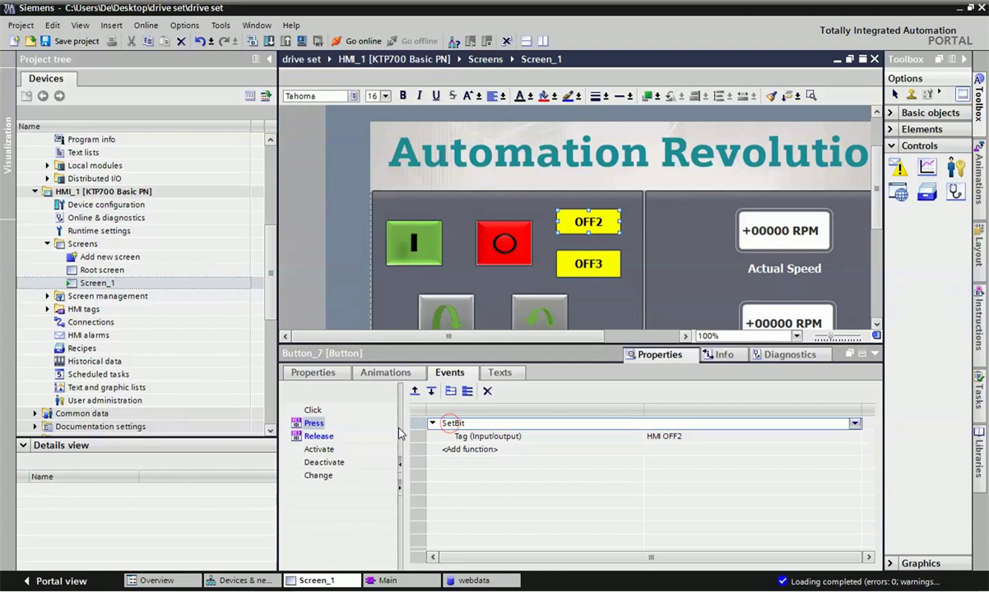
click(319, 436)
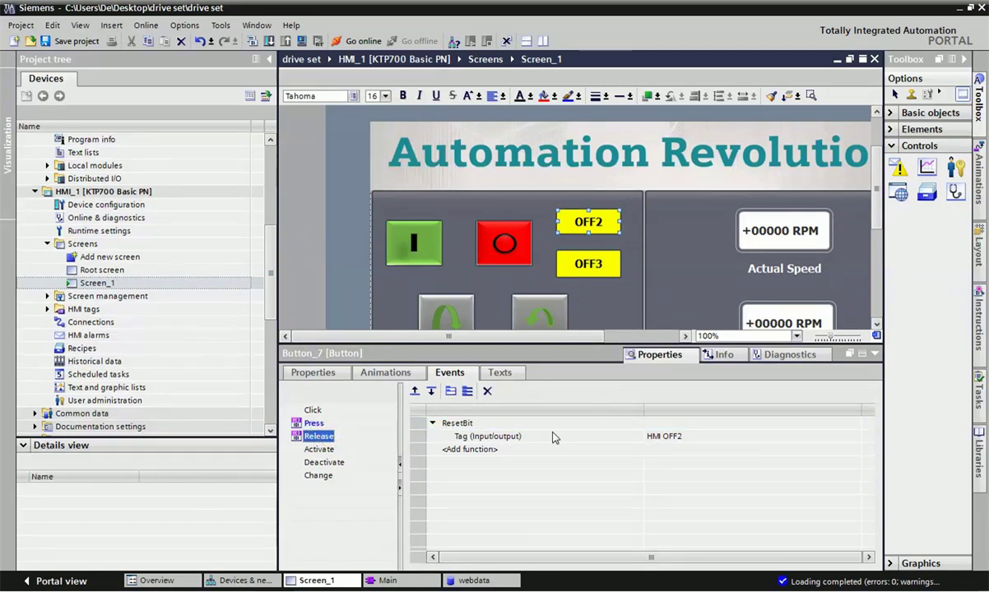
click(703, 437)
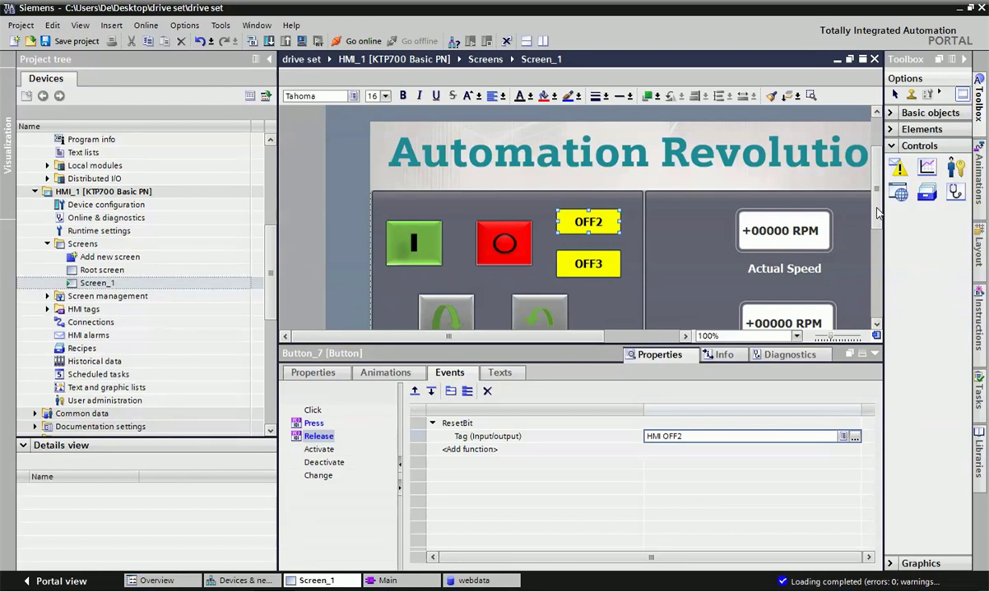
scroll(882, 227, down, 1)
scroll(882, 228, down, 1)
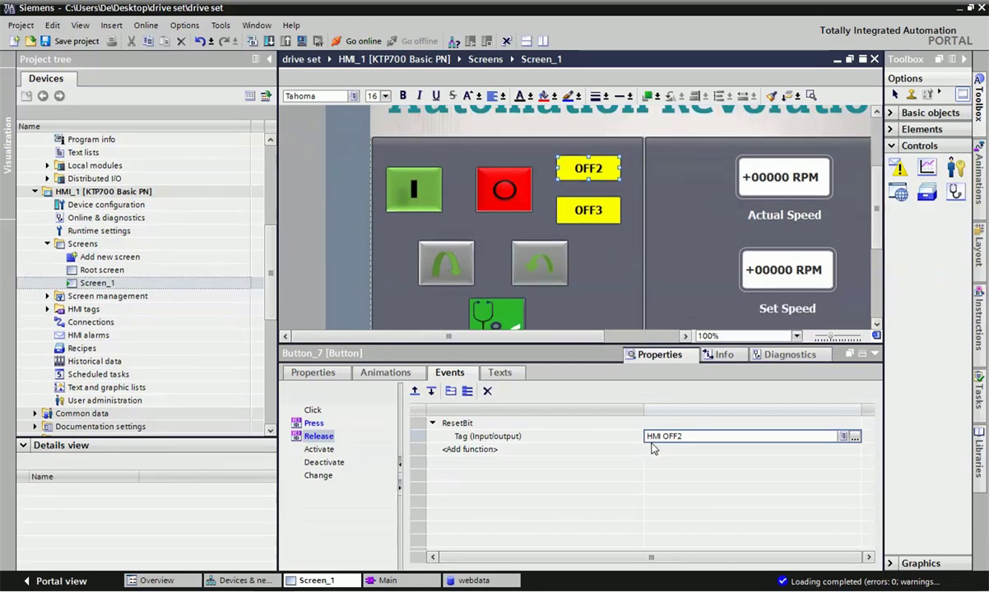
click(387, 580)
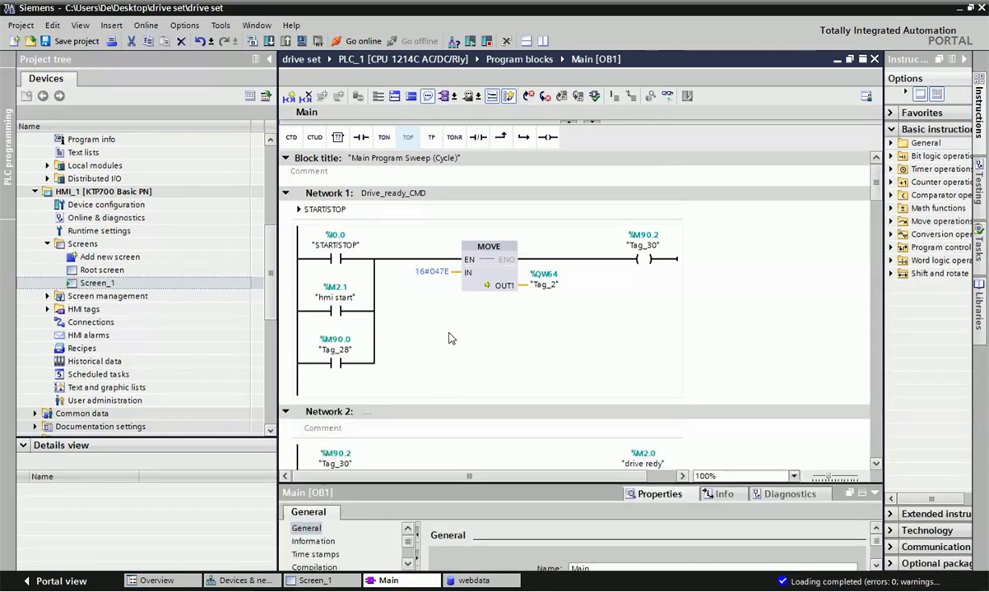
- Scroll through Main [OB1] Networks 1–3, then launch Google Chrome with a new tab
scroll(449, 338, down, 4)
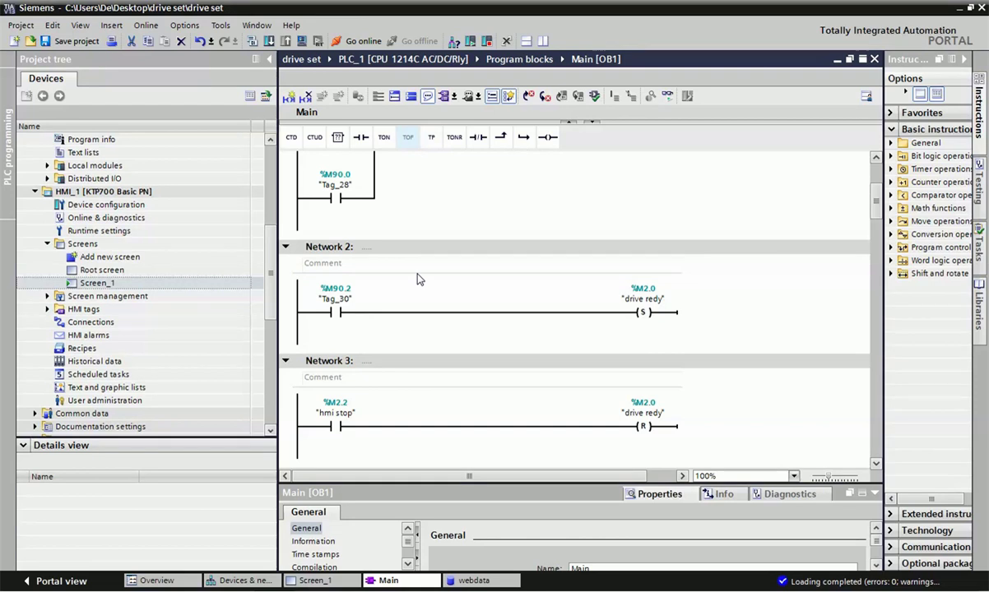
scroll(417, 278, up, 4)
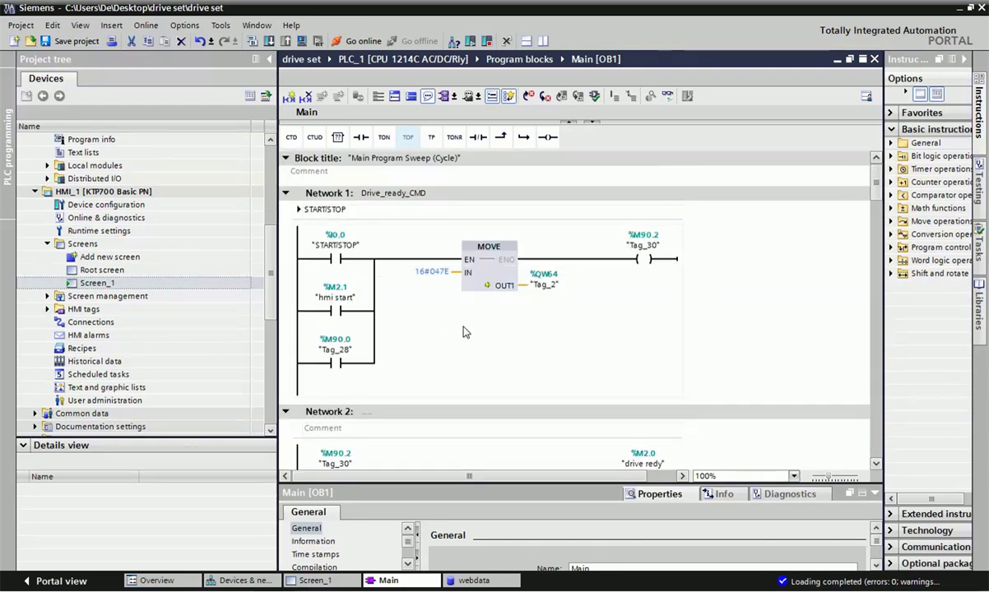
click(165, 591)
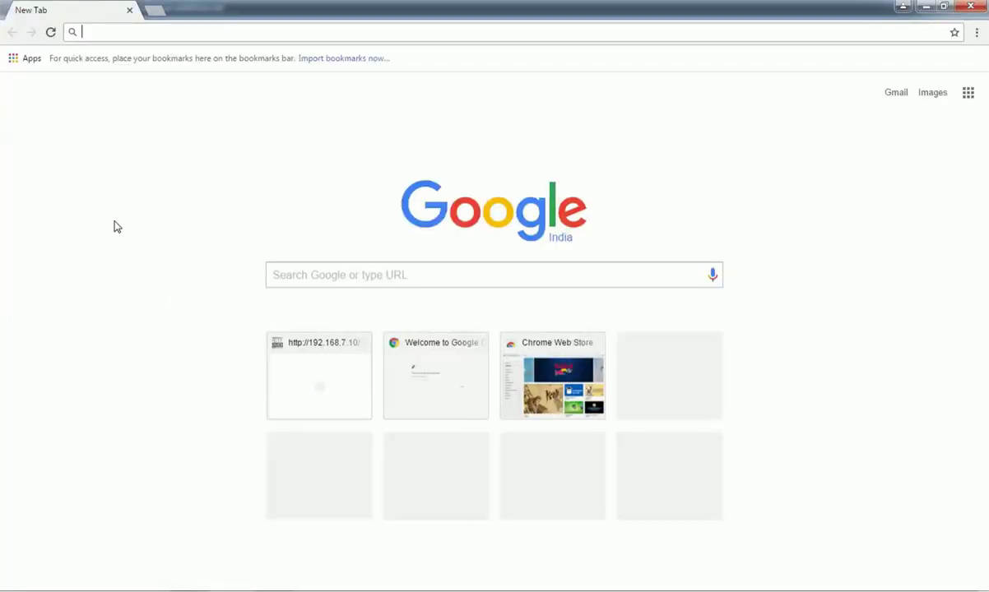
- Load the PLC_1 web server start page at 192.168.7.10, showing RUN mode and OK status
text(192.168.7.10)
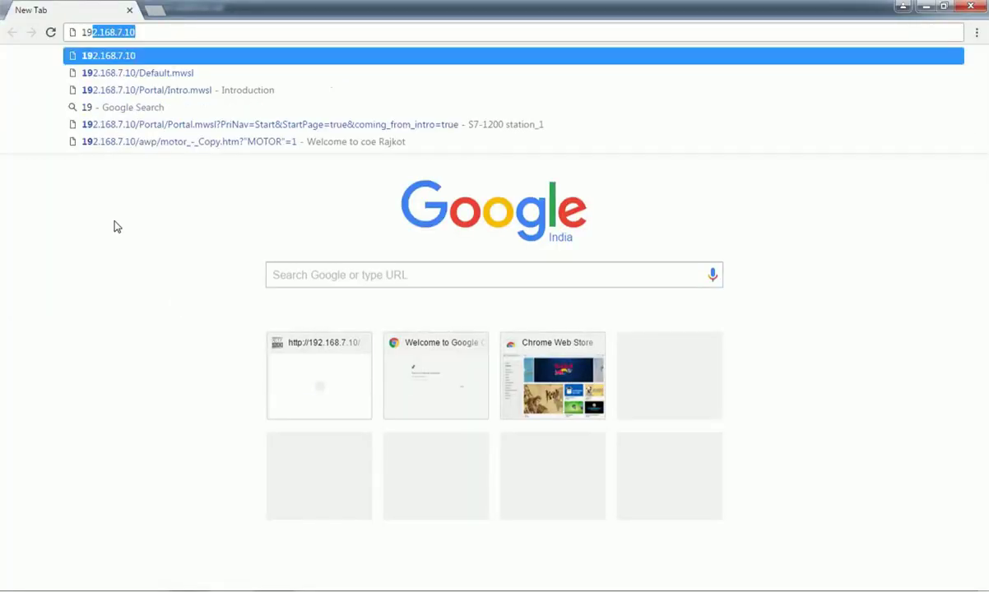
click(150, 56)
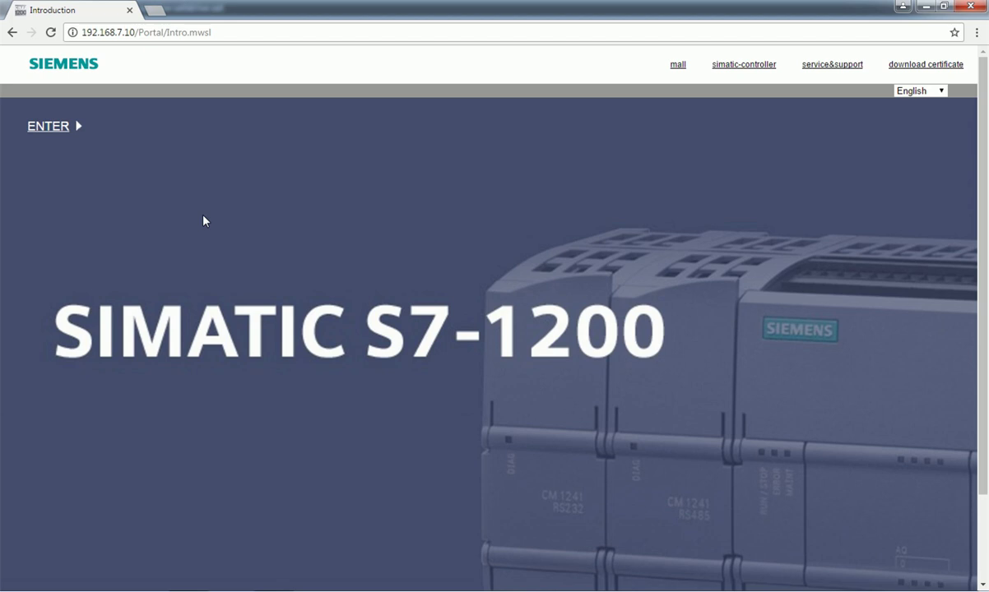
scroll(327, 309, down, 2)
scroll(326, 310, up, 2)
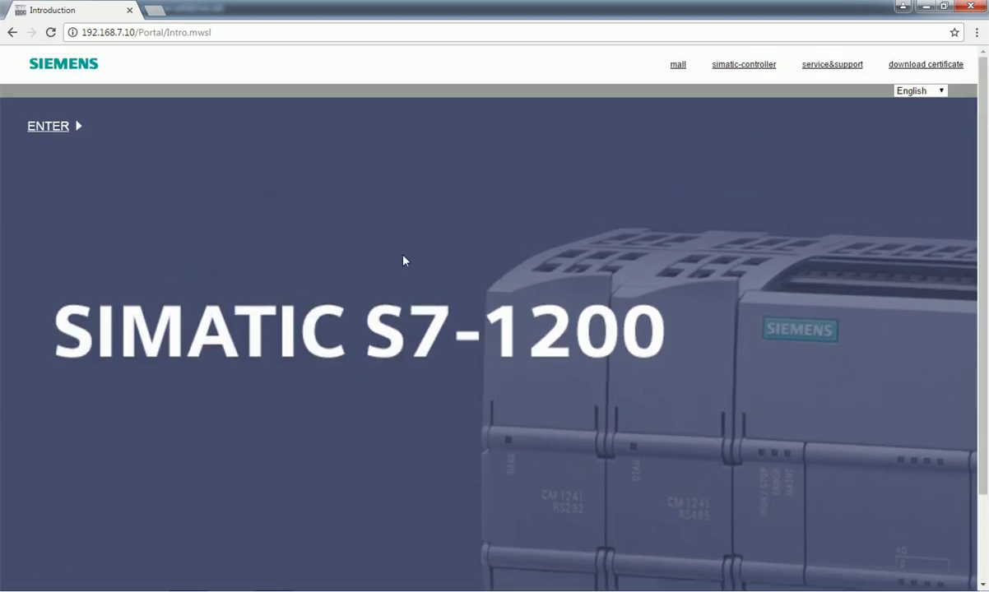
- Enter the PLC start page and log in with the web server username and password
click(58, 128)
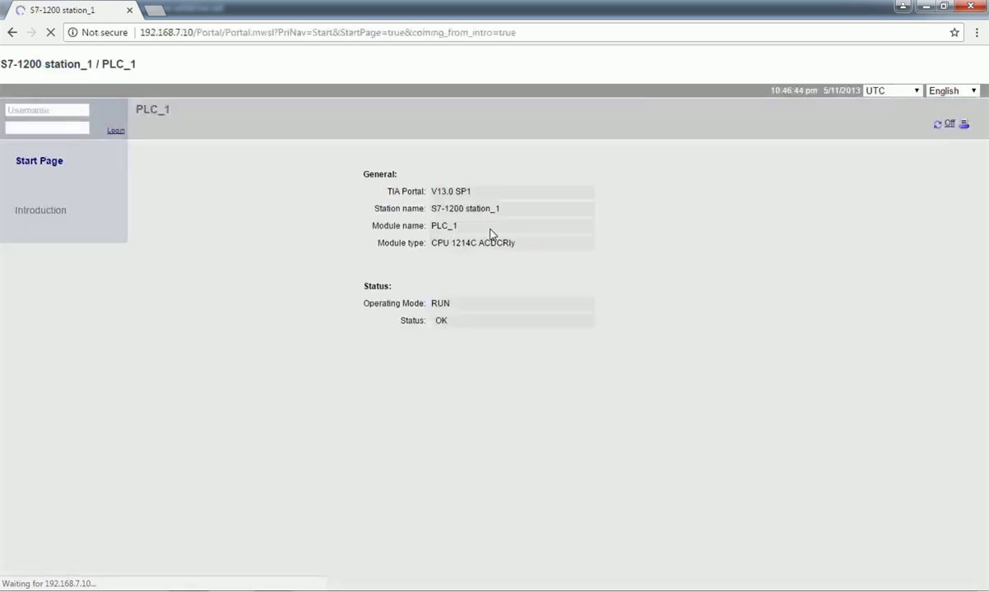
click(57, 111)
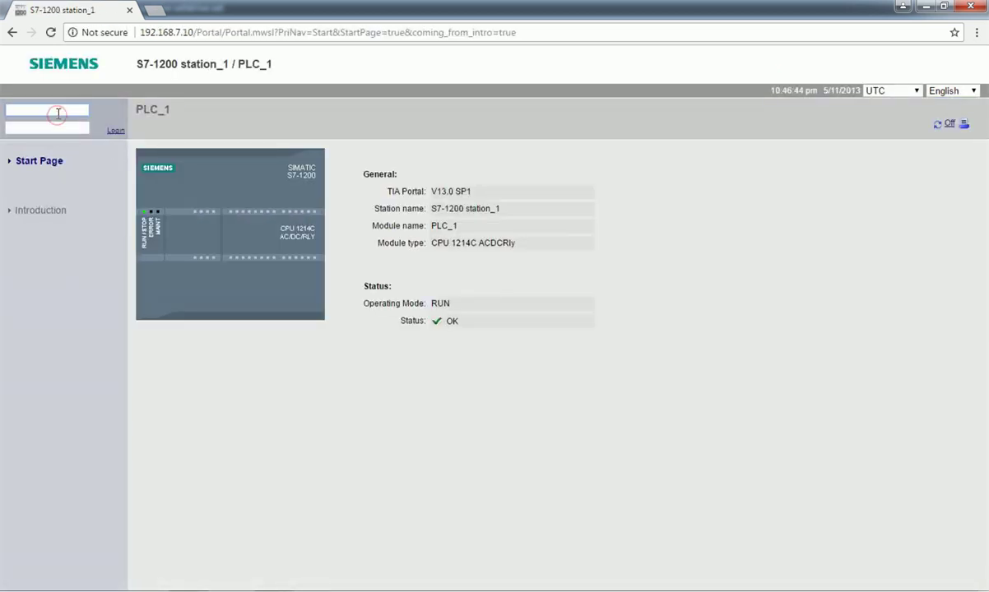
text(siemens)
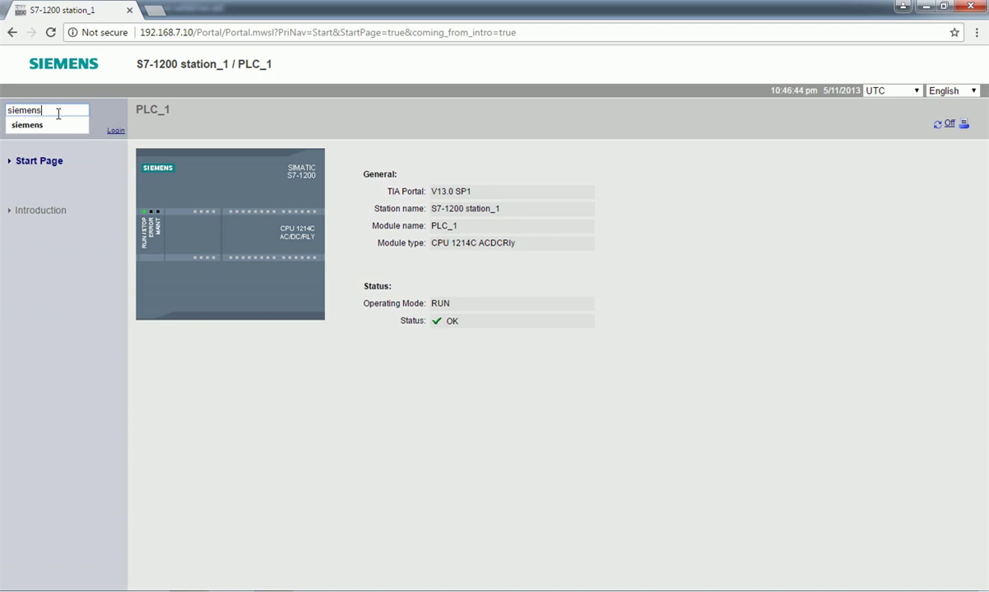
click(67, 127)
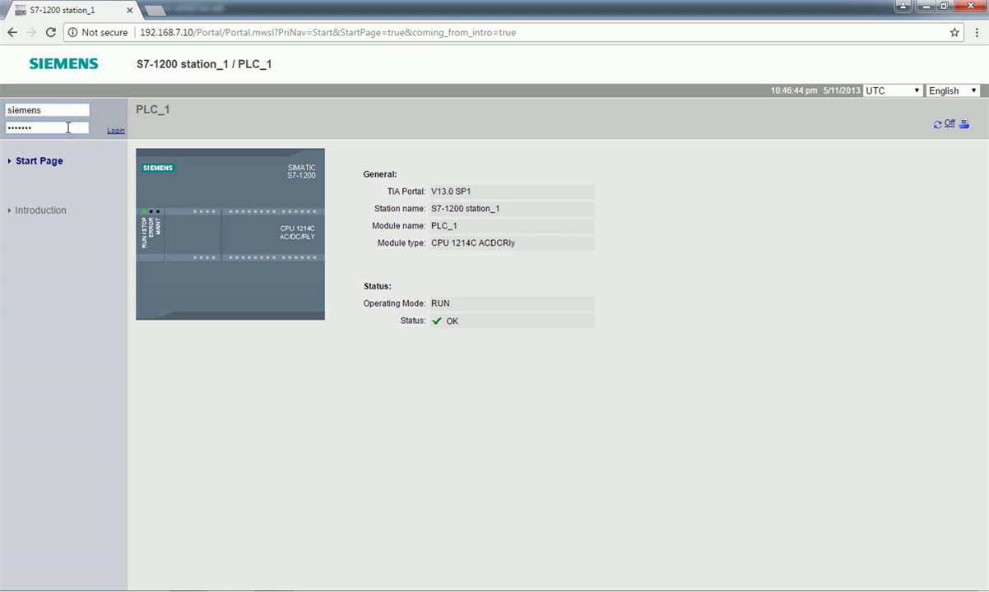
click(121, 133)
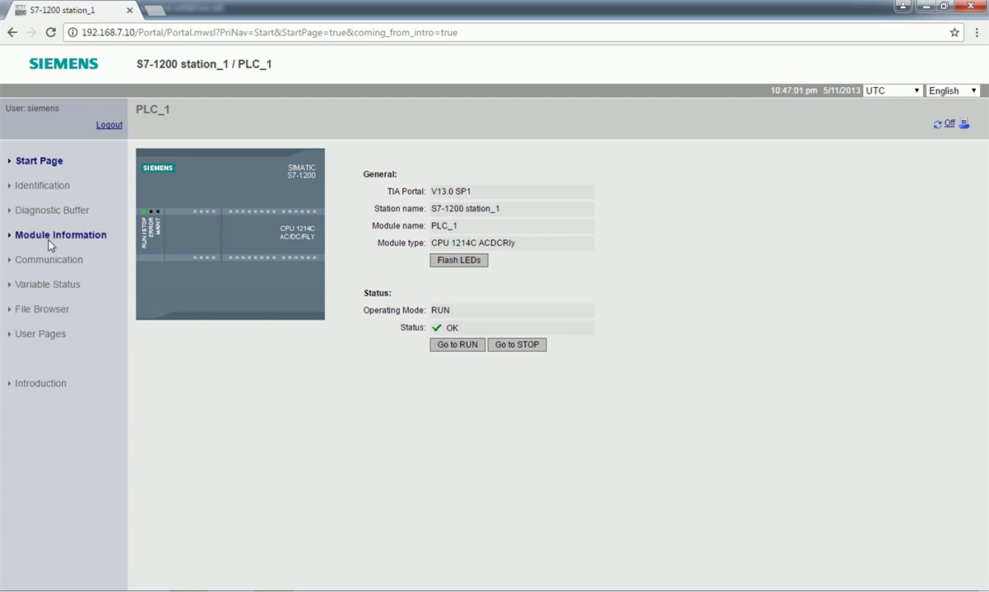
- Check the Identification and Diagnostic Buffer pages, then open 'Homepage of the application' under User Pages
click(53, 186)
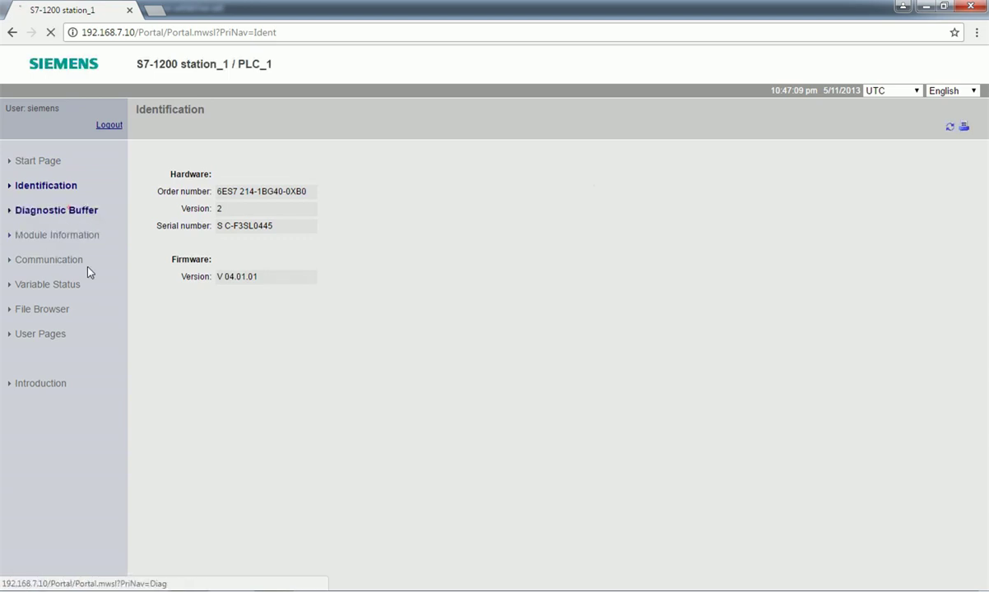
click(71, 212)
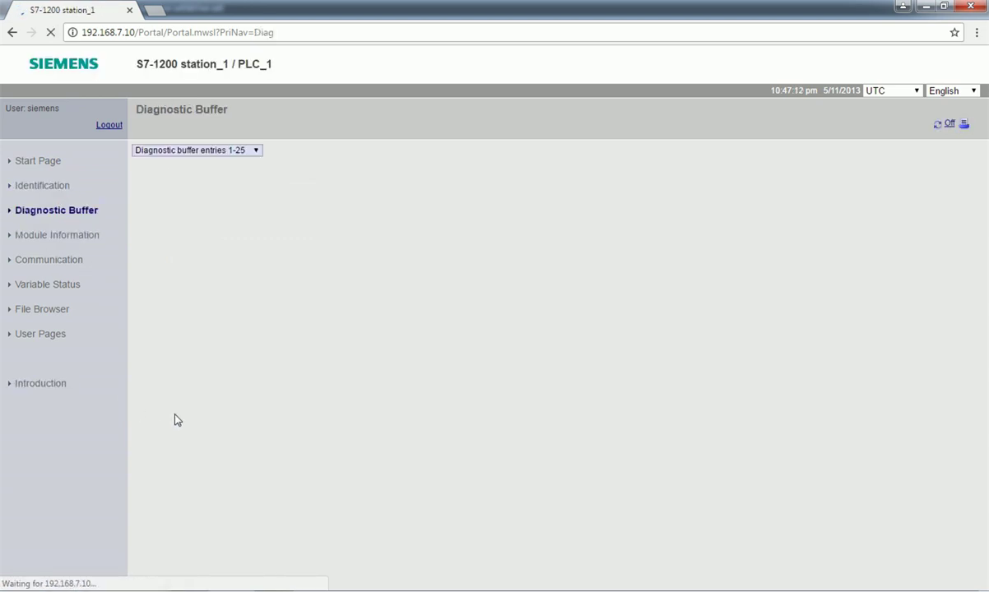
click(42, 335)
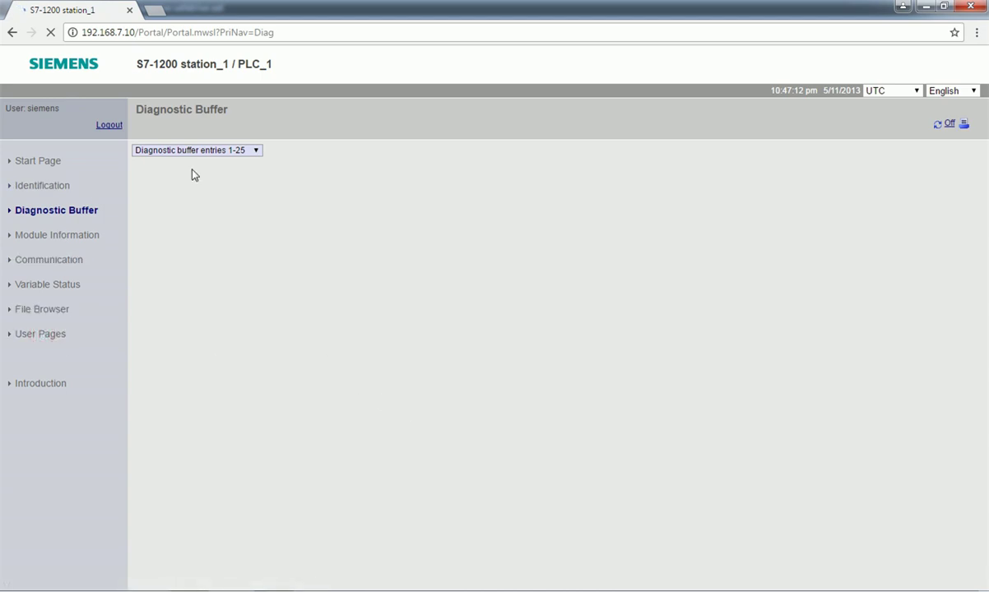
click(42, 333)
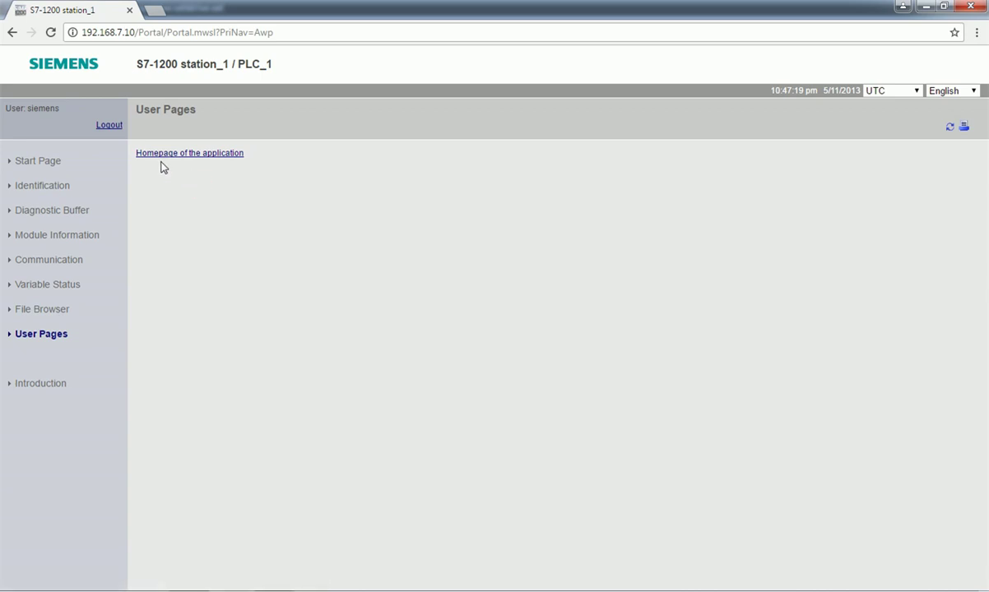
click(189, 153)
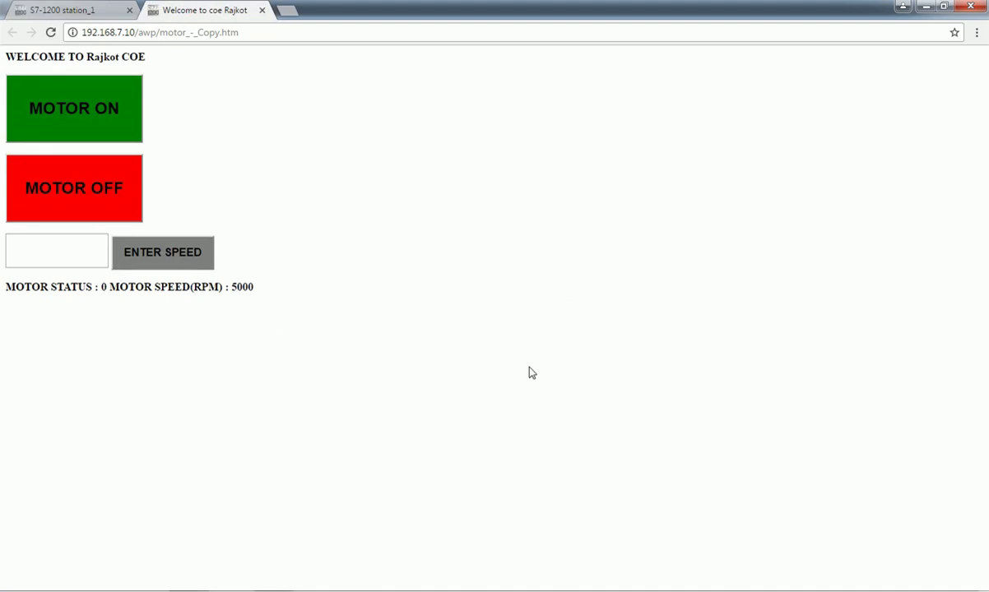
- Switch the motor on with MOTOR ON, then off again with MOTOR OFF
click(123, 133)
click(130, 203)
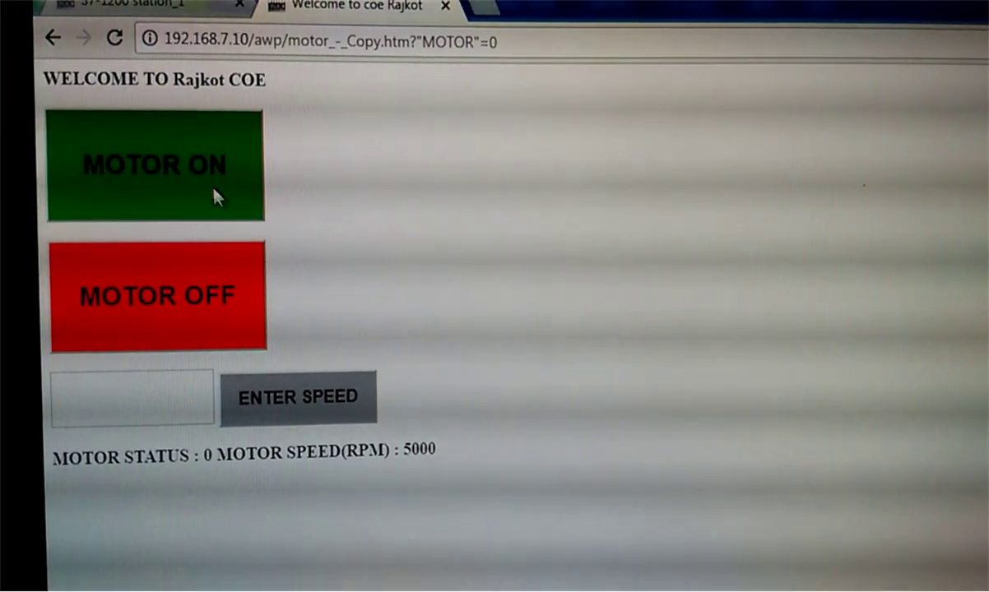
- Send a motor speed of 5000 RPM via ENTER SPEED and switch the motor on
click(218, 212)
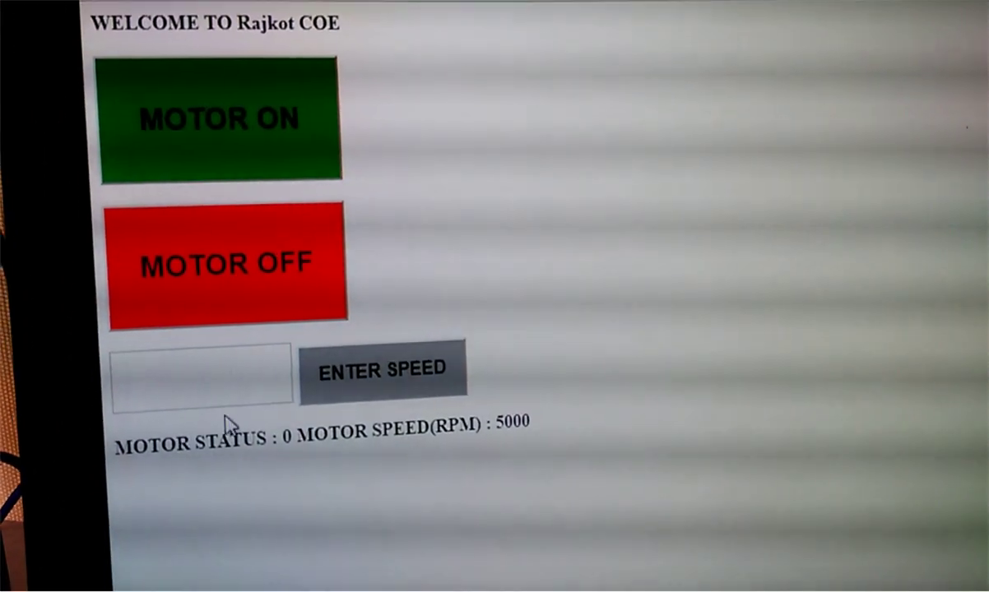
click(260, 389)
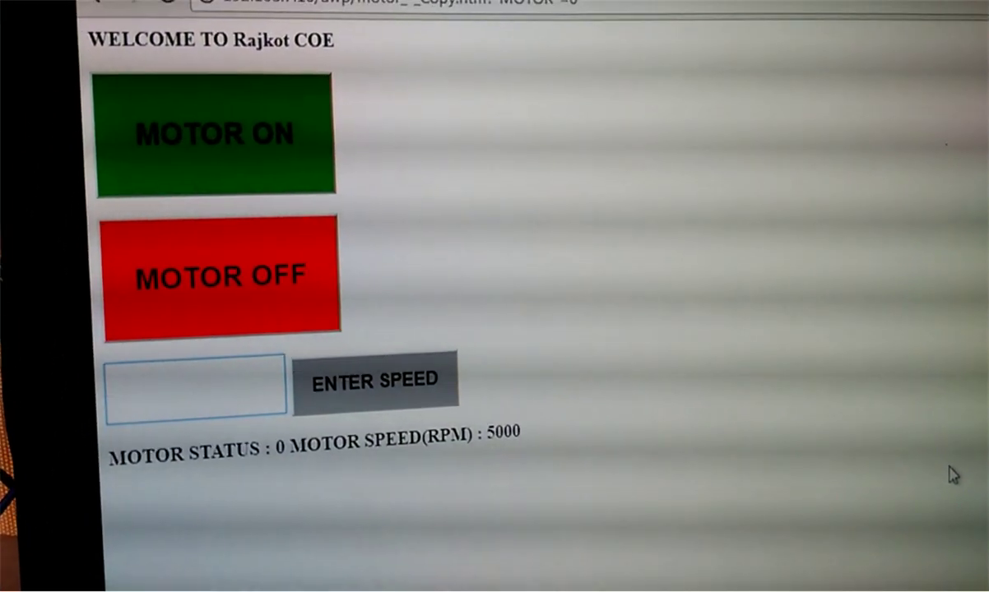
text(5000)
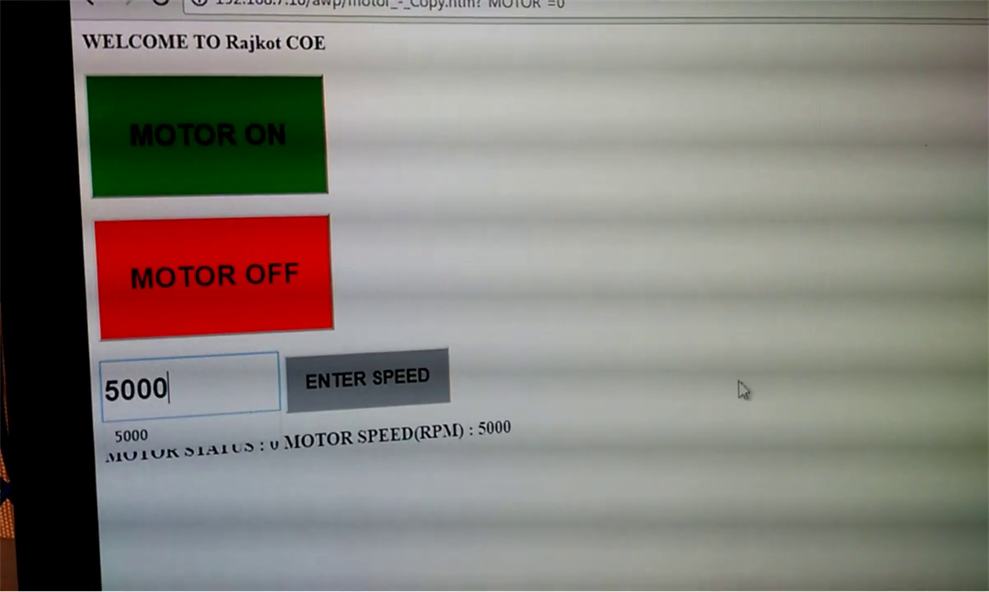
click(375, 396)
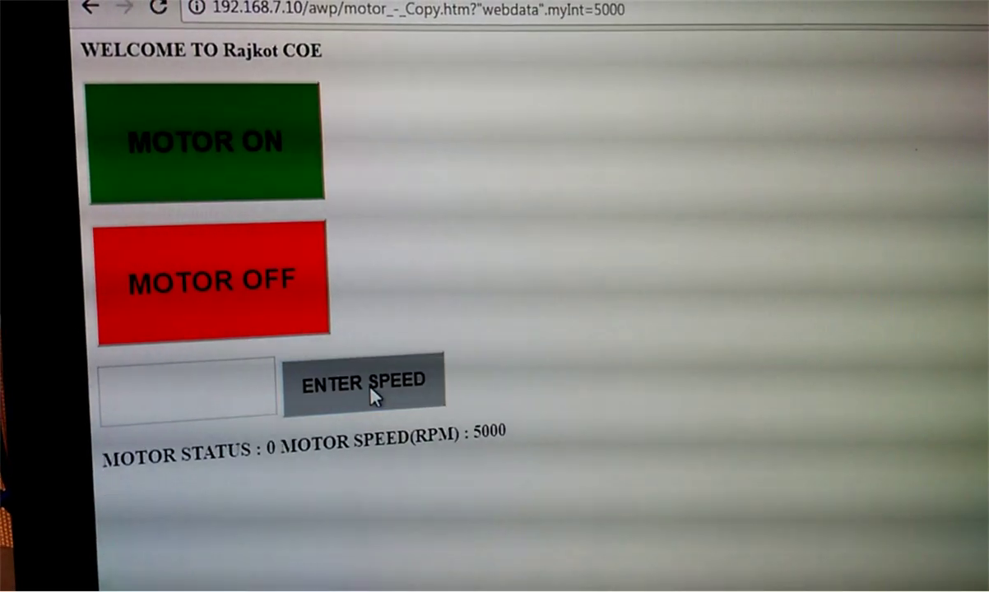
click(267, 174)
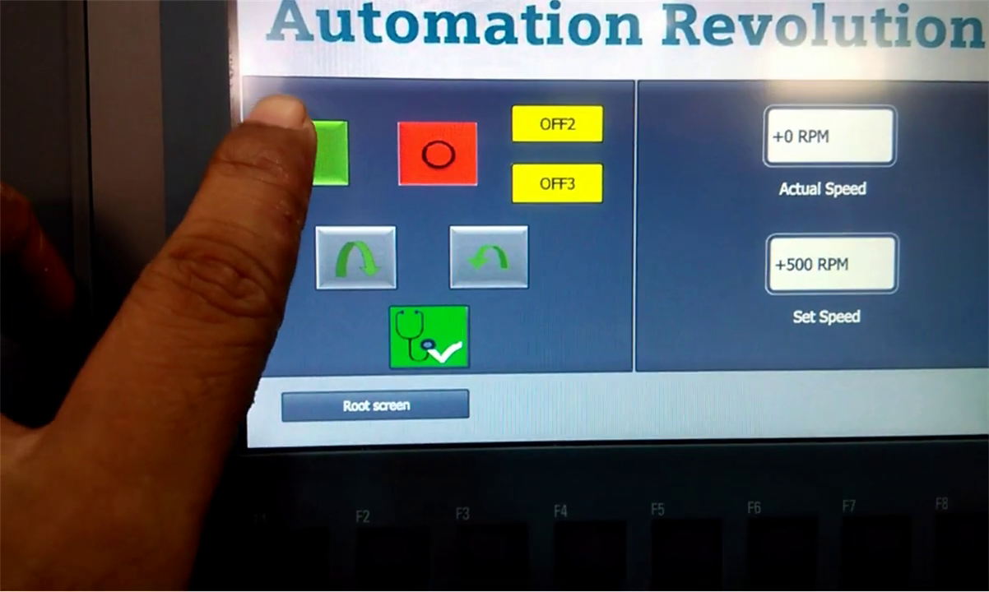
- Start the drive from the KTP700 panel and reverse its rotation direction
click(339, 148)
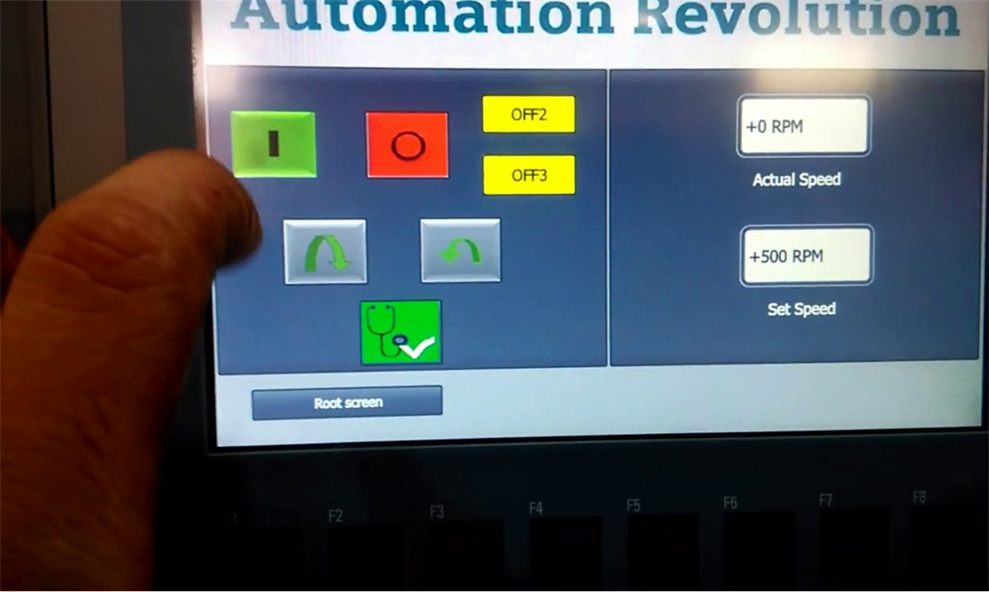
click(473, 262)
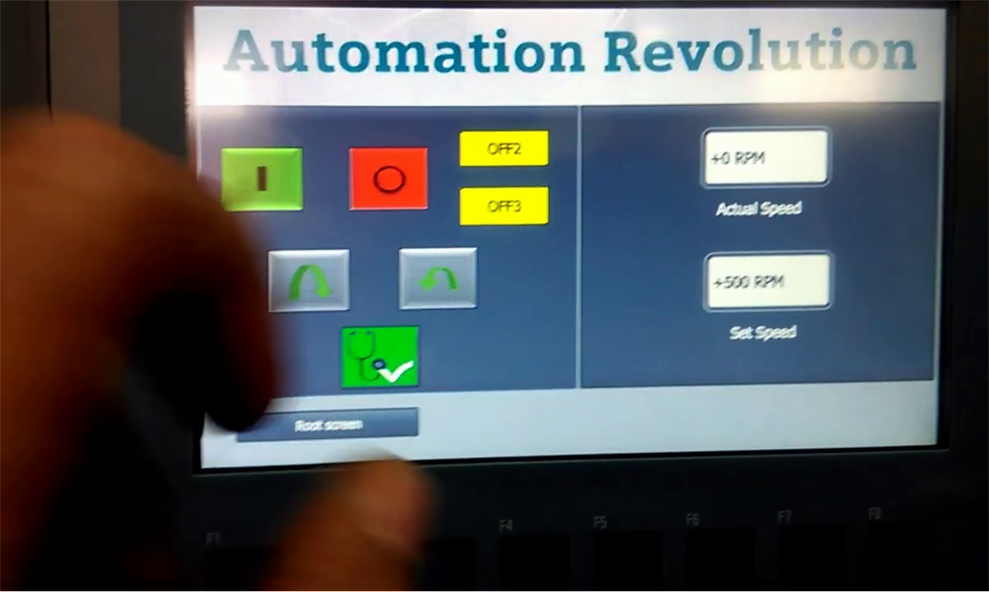
click(436, 279)
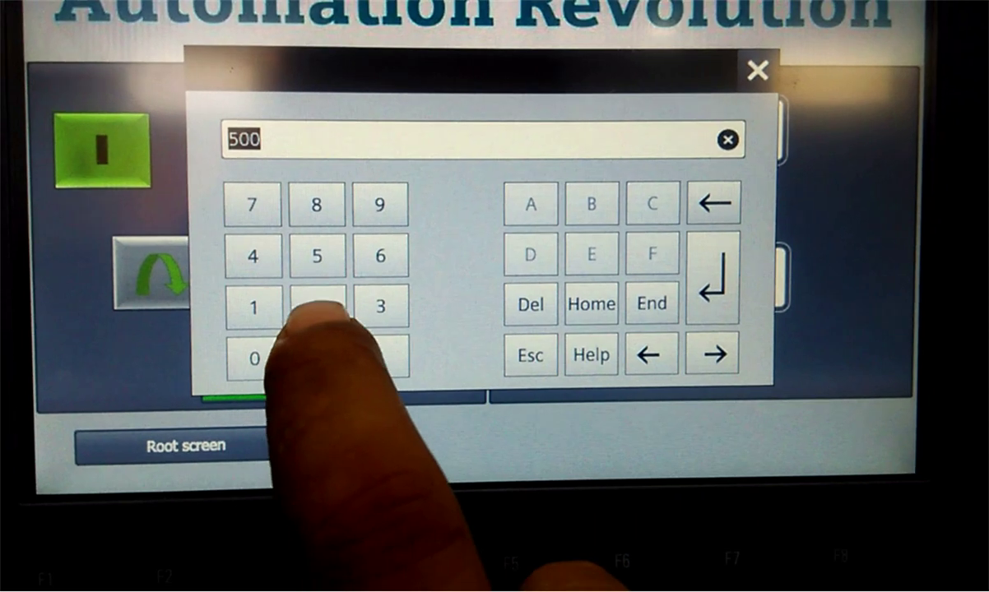
- Lower the Set Speed from 500 to 200 RPM on the keypad
click(312, 309)
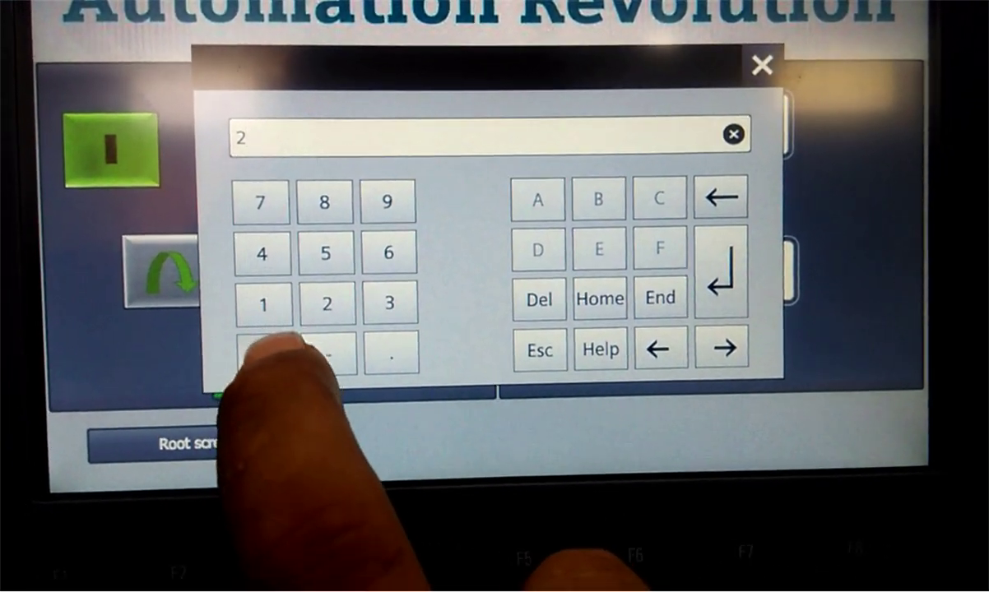
click(249, 360)
click(273, 362)
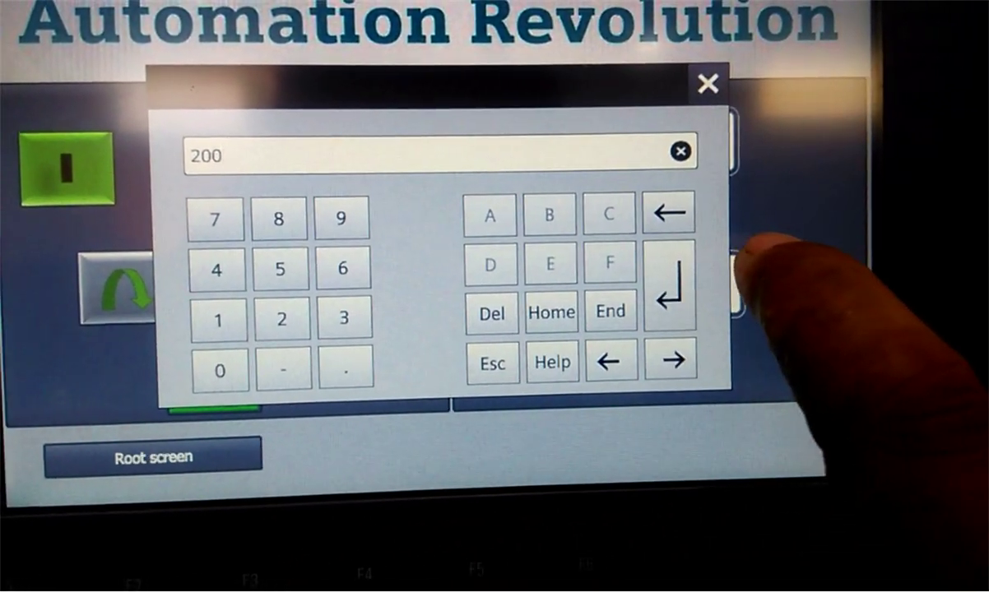
click(677, 260)
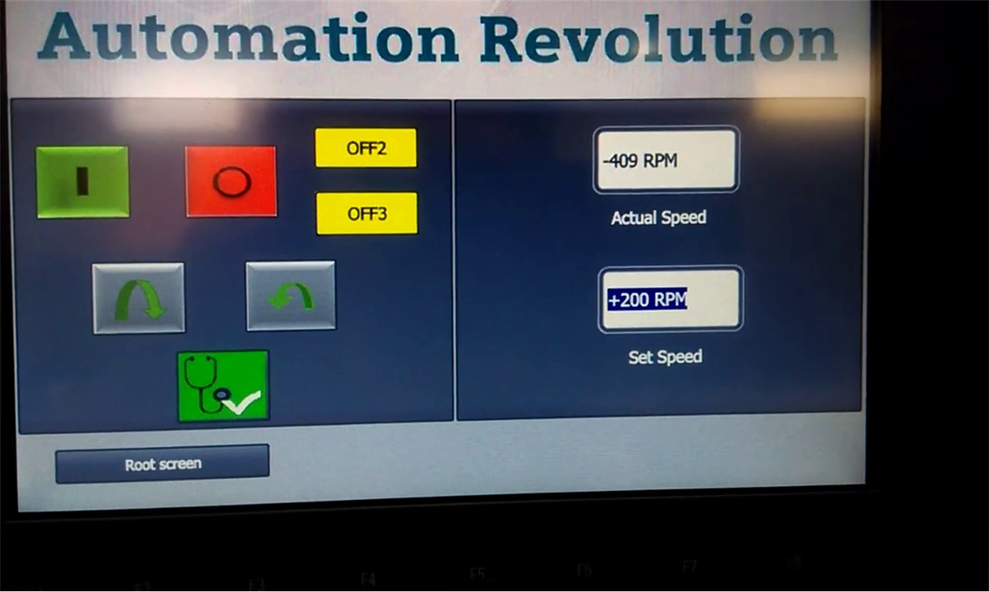